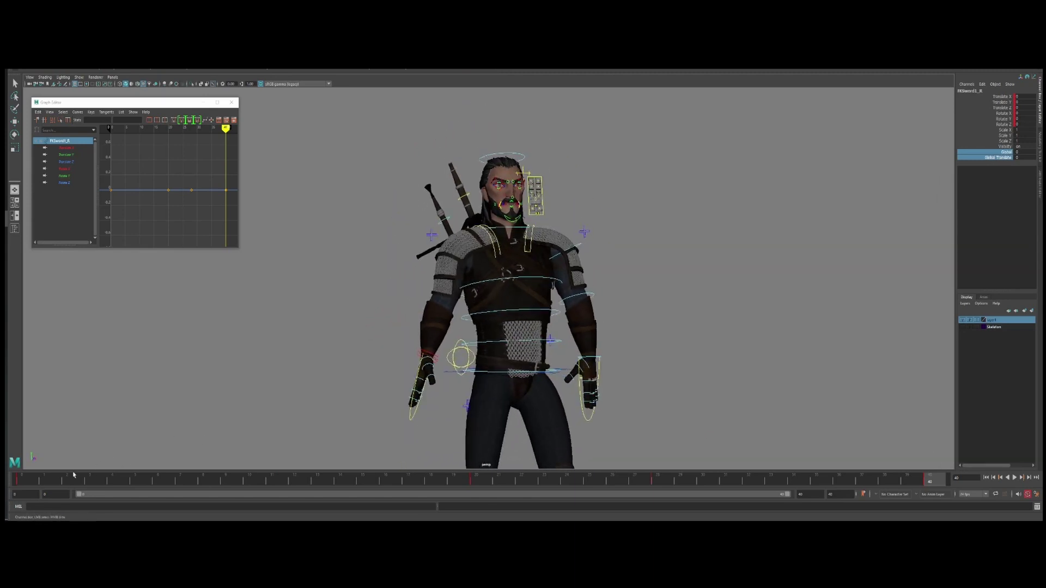
Step: Play the animation and, at frame 15, test a rotation of the scabbard control on the character's back and undo it
key(alt+v)
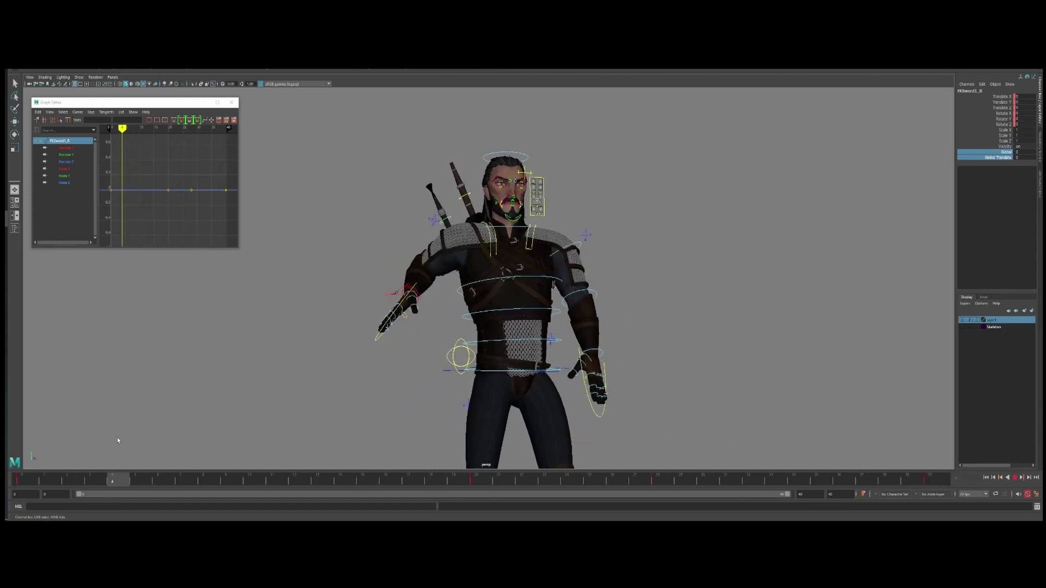
alt+drag(369, 422, 532, 318)
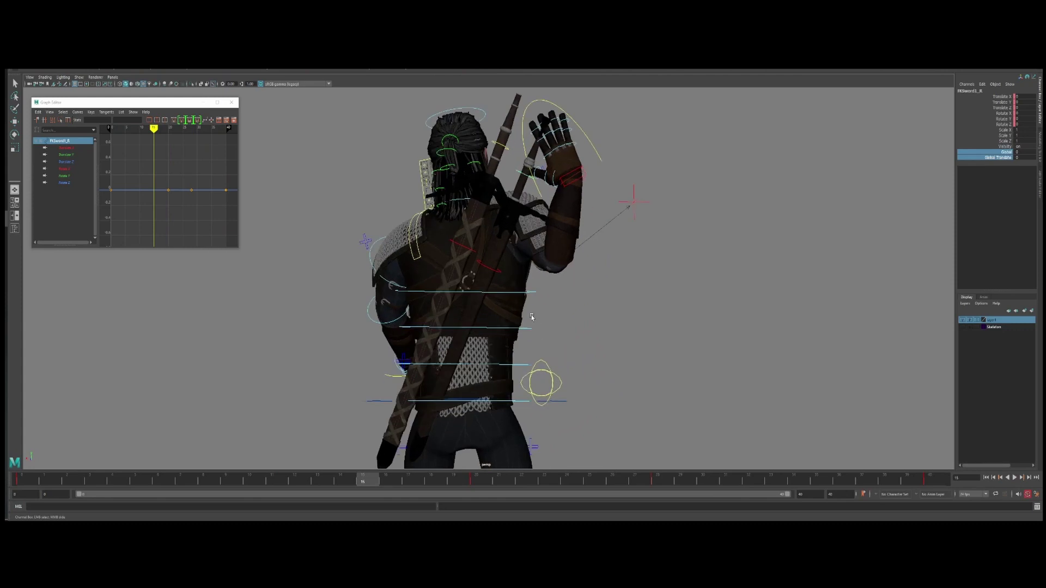
click(499, 273)
key(e)
alt+middle_drag(499, 273, 496, 286)
drag(504, 297, 527, 315)
key(ctrl+z)
key(w)
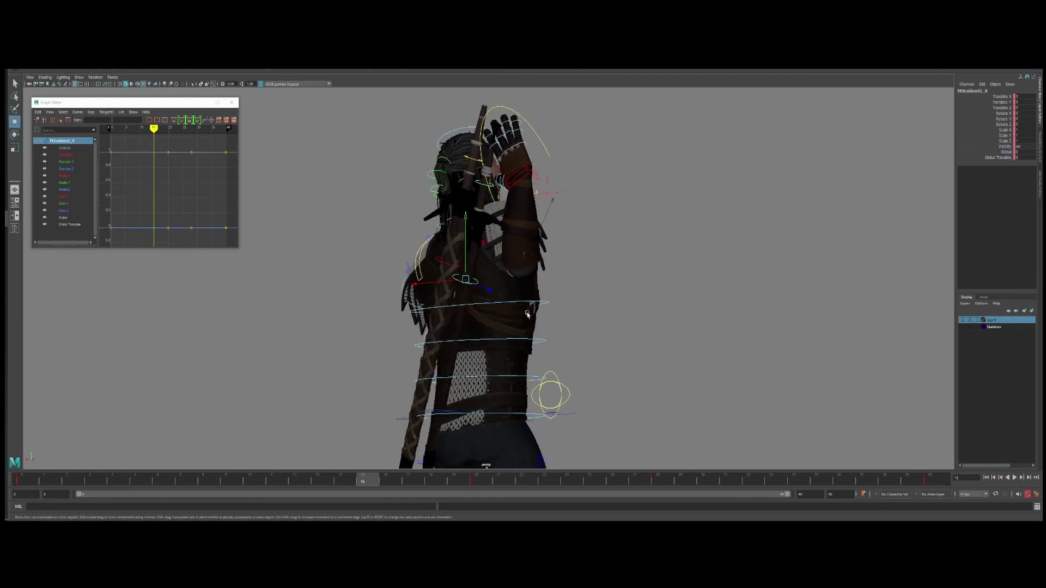
Step: Go to frame 9, test a rotation of the chest control and undo it
drag(89, 484, 231, 475)
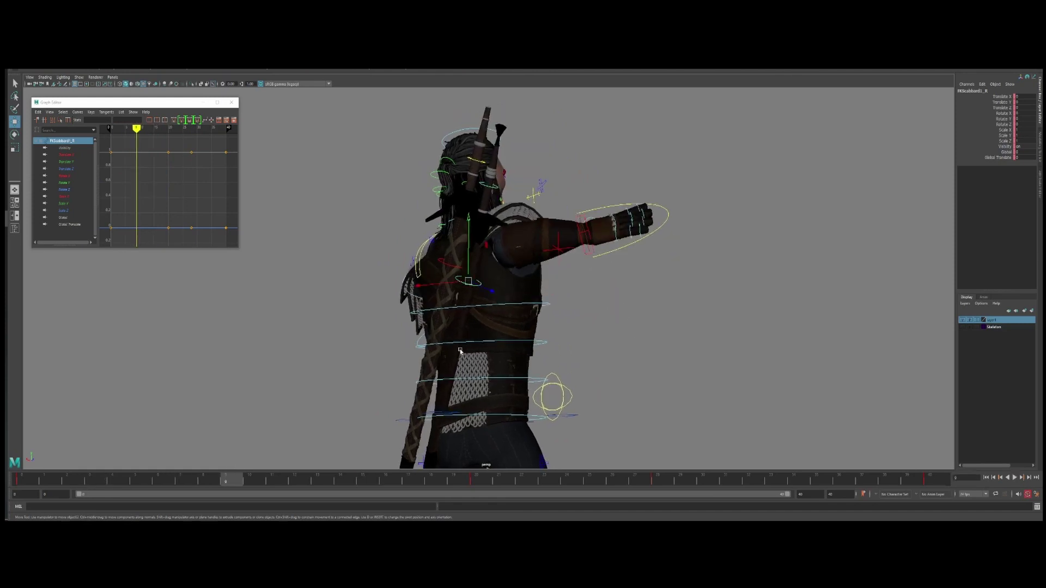
click(521, 304)
key(e)
click(522, 305)
drag(501, 315, 501, 325)
key(ctrl+z)
scroll(504, 325, down, 5)
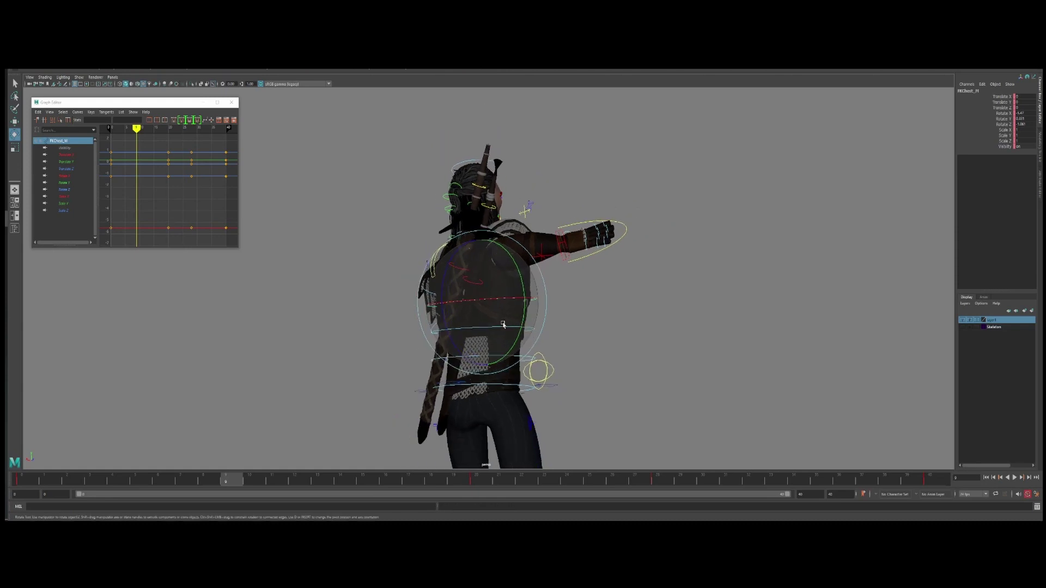
Step: Play the animation up to frame 19 and examine the raised right hand beside the sword handle
alt+drag(565, 317, 484, 323)
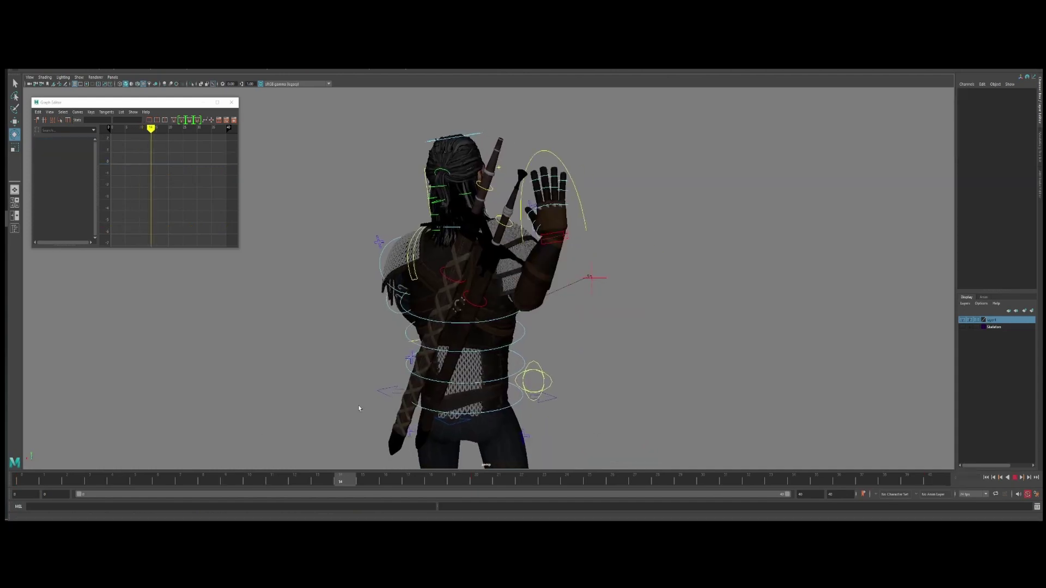
key(alt+v)
alt+middle_drag(539, 233, 539, 253)
alt+drag(540, 253, 436, 244)
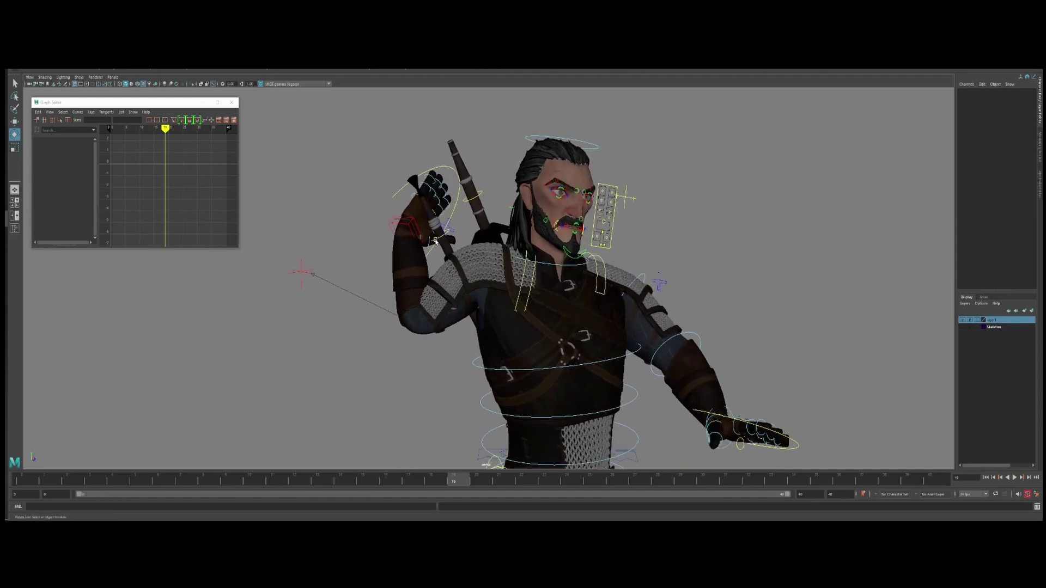
Step: Select the sword control FKSword1_R at frame 19 and highlight its Global and Global Translate attributes
click(433, 248)
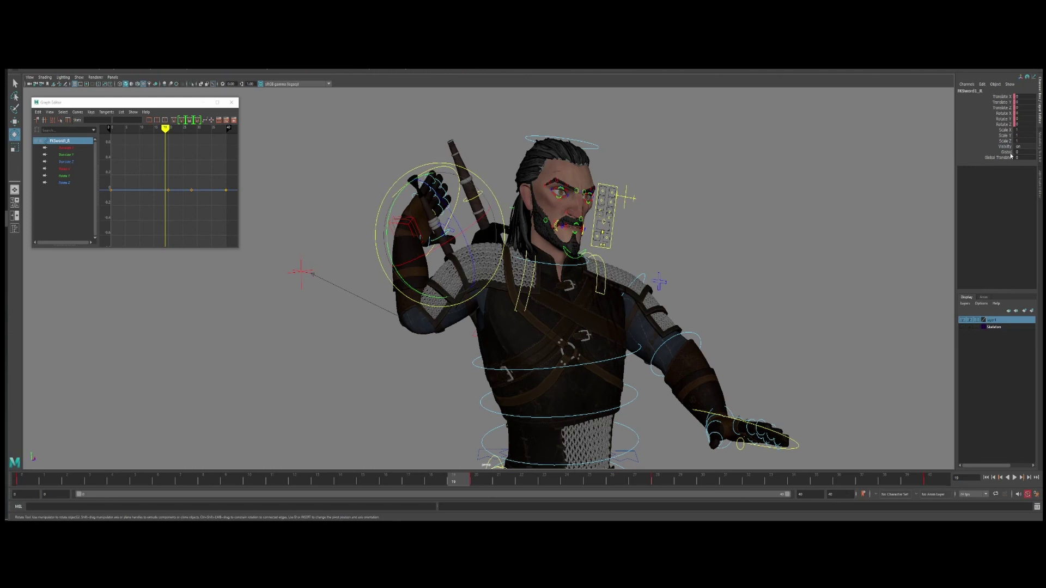
drag(406, 482, 458, 482)
alt+drag(572, 228, 534, 236)
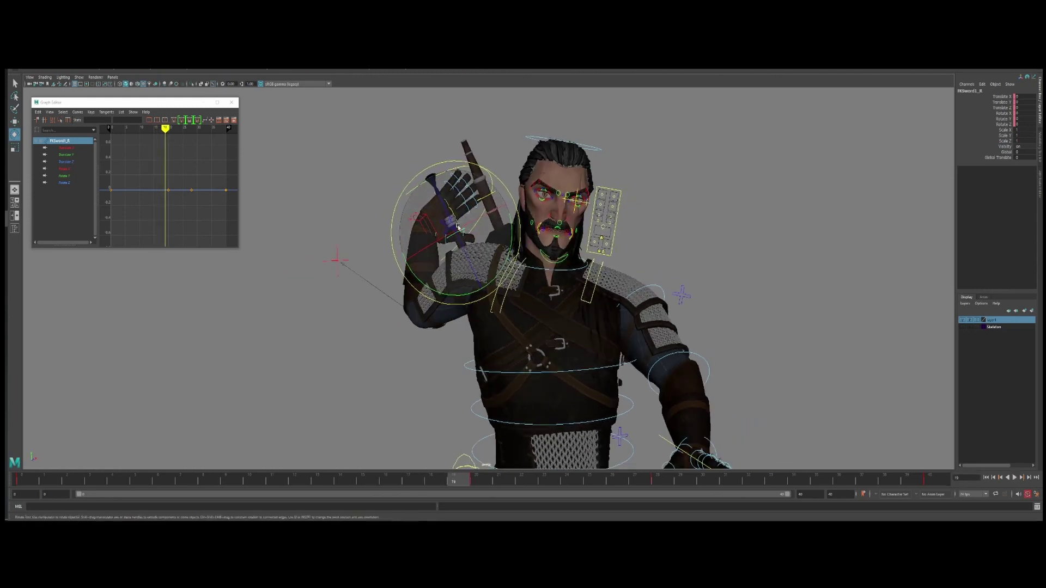
drag(449, 219, 448, 217)
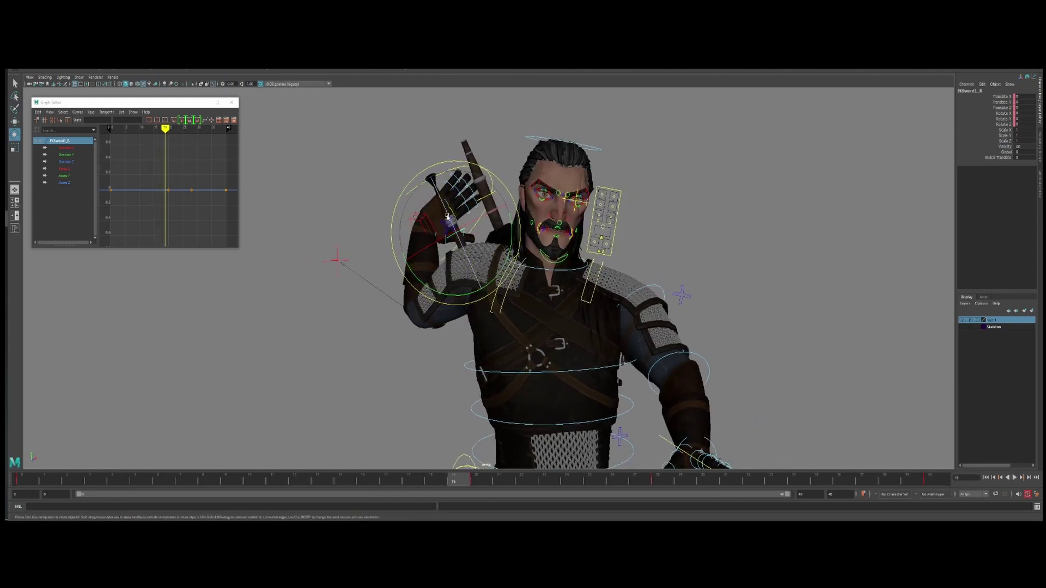
alt+drag(467, 284, 544, 280)
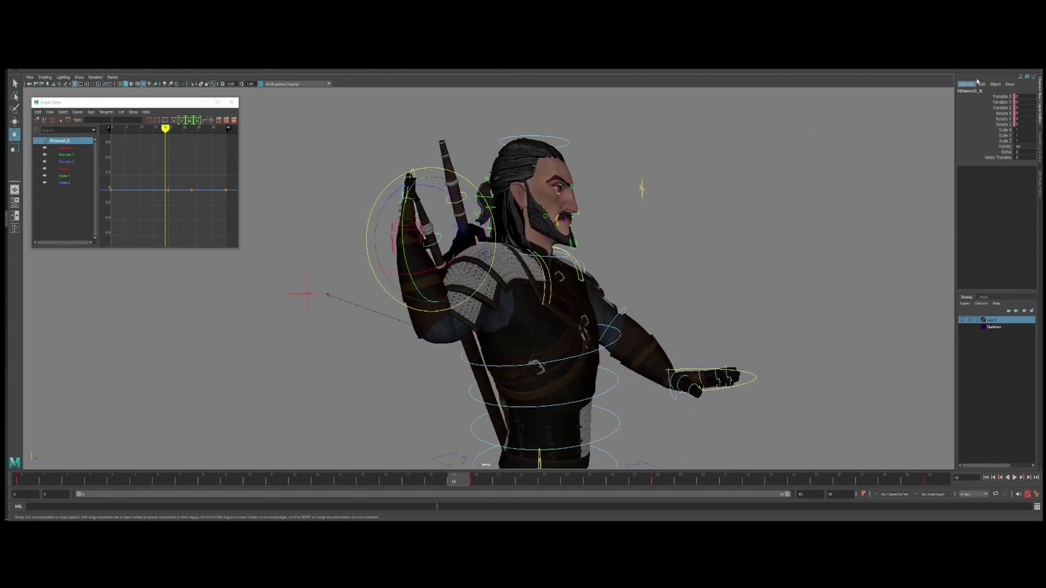
click(1002, 153)
shift+click(1005, 158)
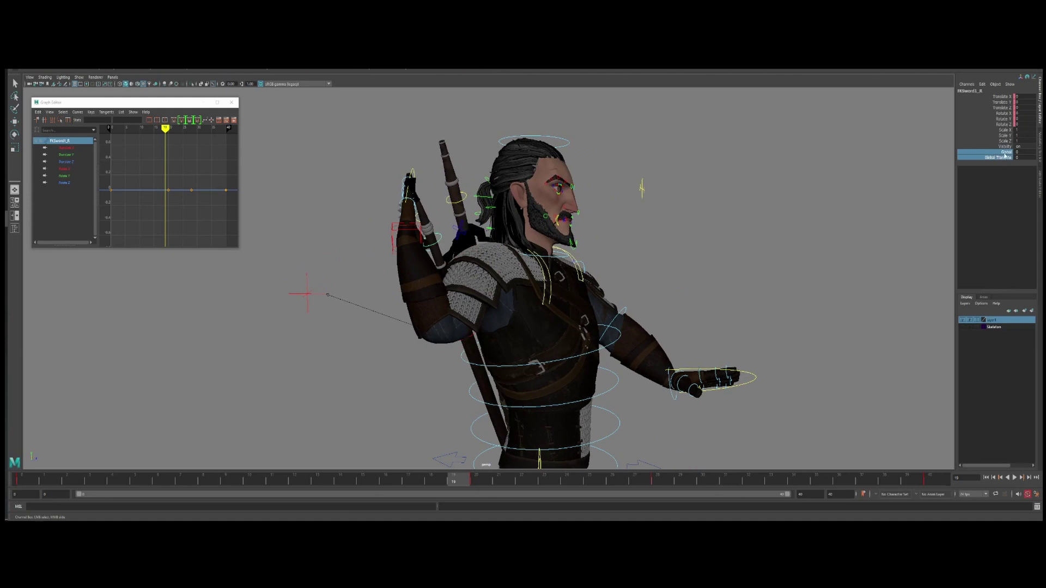
click(1004, 153)
click(1003, 158)
Step: Set the sword control's Global attribute to 10 and play the animation to check how the sword follows the body
alt+drag(654, 253, 420, 256)
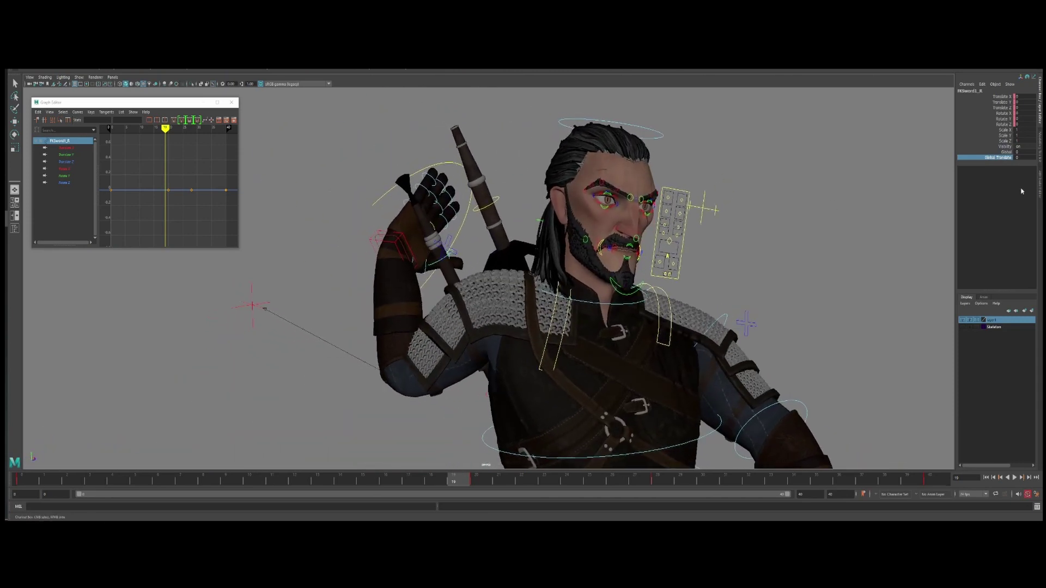
double_click(1017, 152)
key(Return)
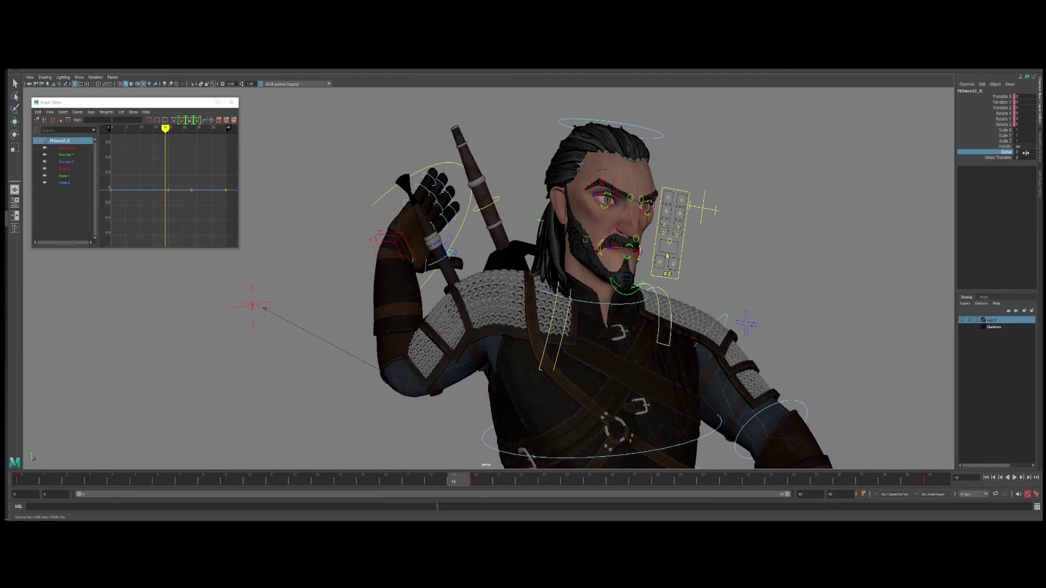
double_click(1020, 152)
drag(453, 479, 484, 470)
mouse_move(518, 387)
alt+mouse_down()
mouse_move(485, 388)
mouse_move(518, 388)
alt+mouse_up()
alt+drag(425, 341, 436, 341)
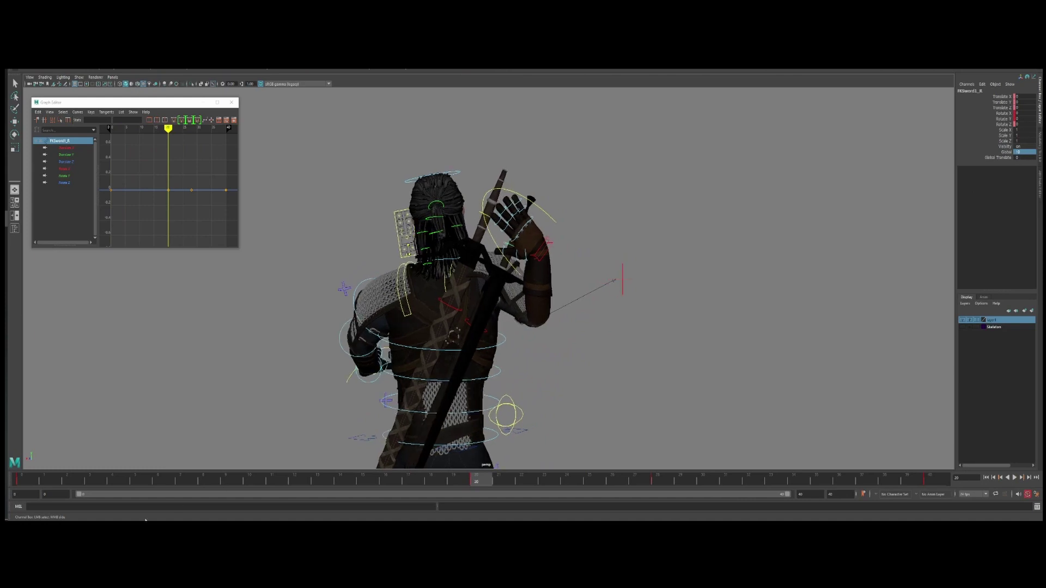
alt+drag(496, 354, 338, 463)
key(alt+v)
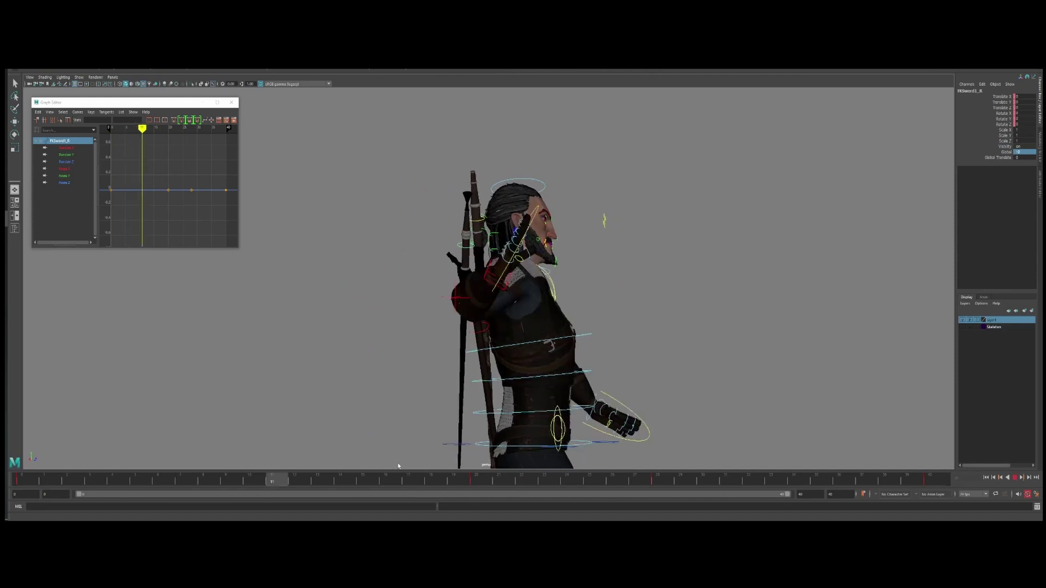
key(alt+v)
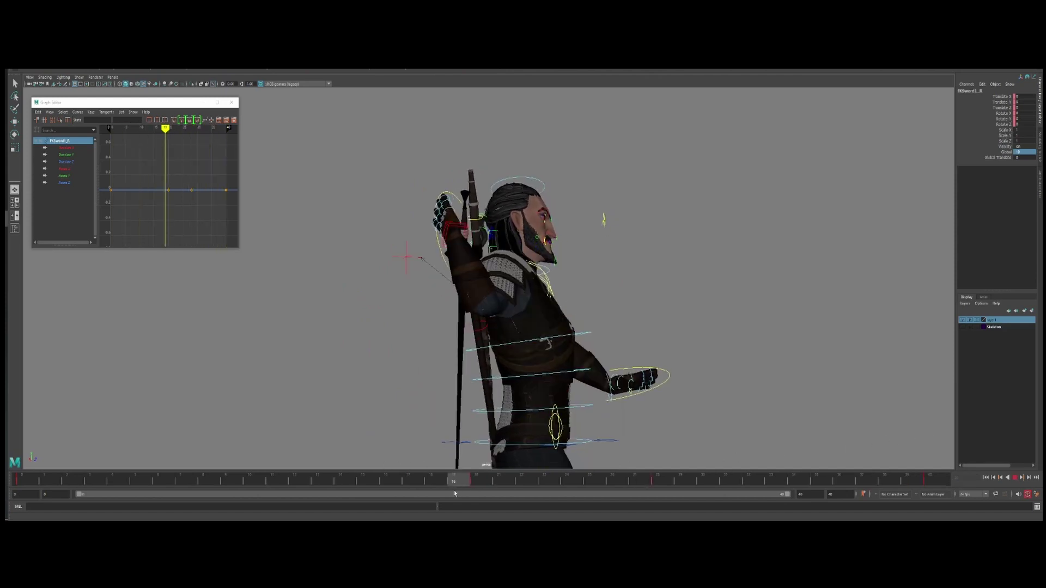
Step: Set the sword control's Global Translate attribute to 10 and play the animation again
double_click(1029, 157)
text(10)
key(Return)
key(alt+v)
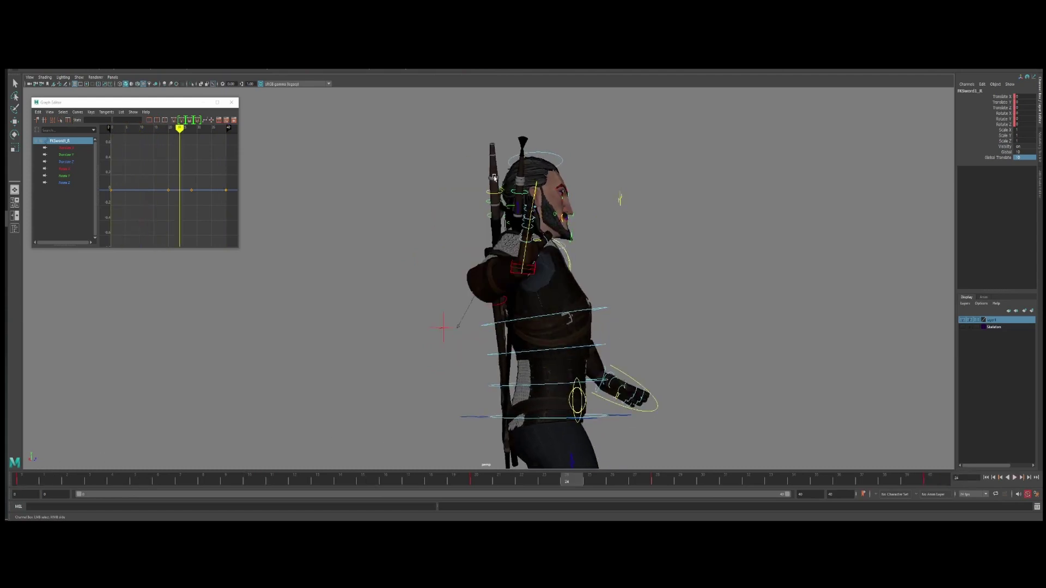
key(alt+v)
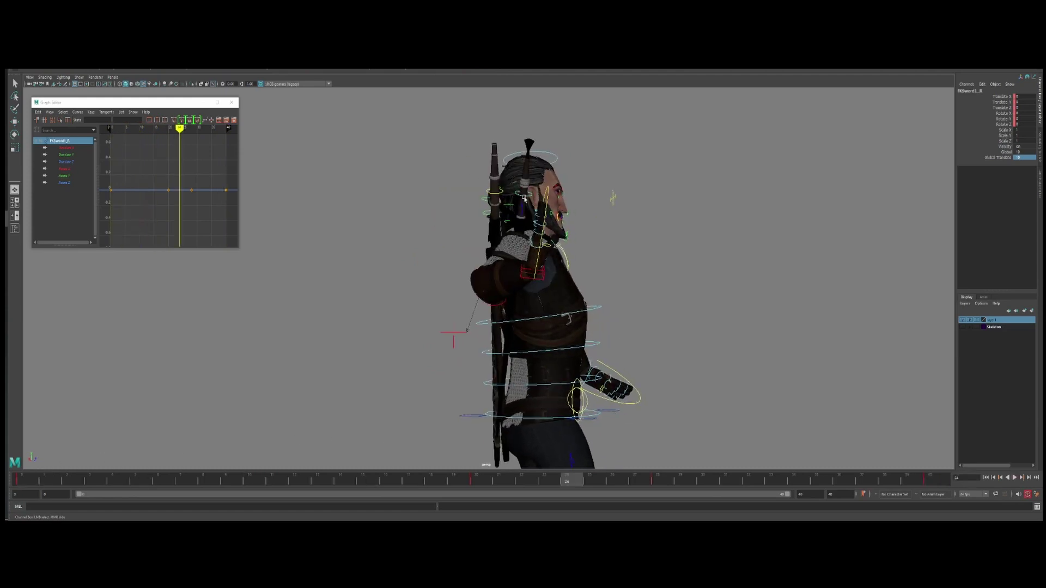
Step: Go to frame 40 and reset the sword control's Global and Global Translate attributes to 0
drag(25, 482, 1039, 383)
double_click(1029, 151)
click(1026, 159)
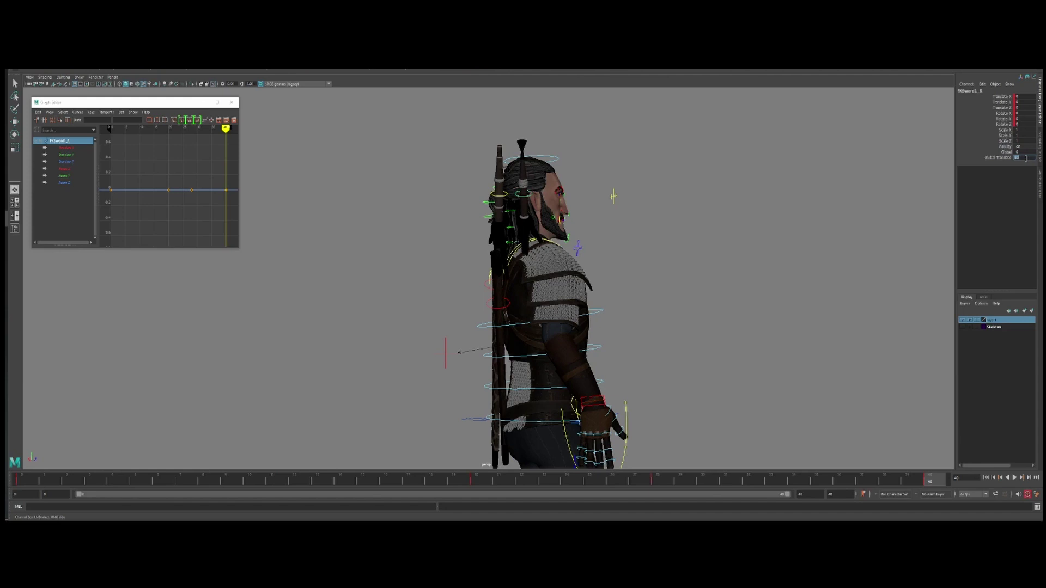
text(0)
key(Return)
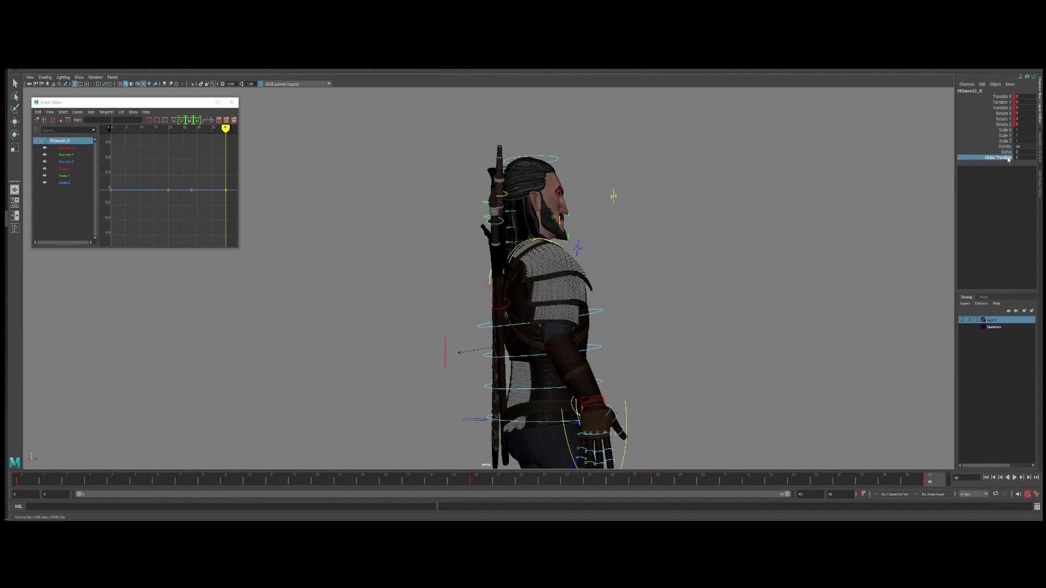
Step: Set a key on the sword control's Global and Global Translate attributes at frame 20
ctrl+click(1006, 153)
alt+middle_drag(468, 431, 466, 413)
alt+drag(467, 413, 480, 327)
alt+right_drag(480, 327, 524, 309)
alt+middle_drag(524, 308, 525, 315)
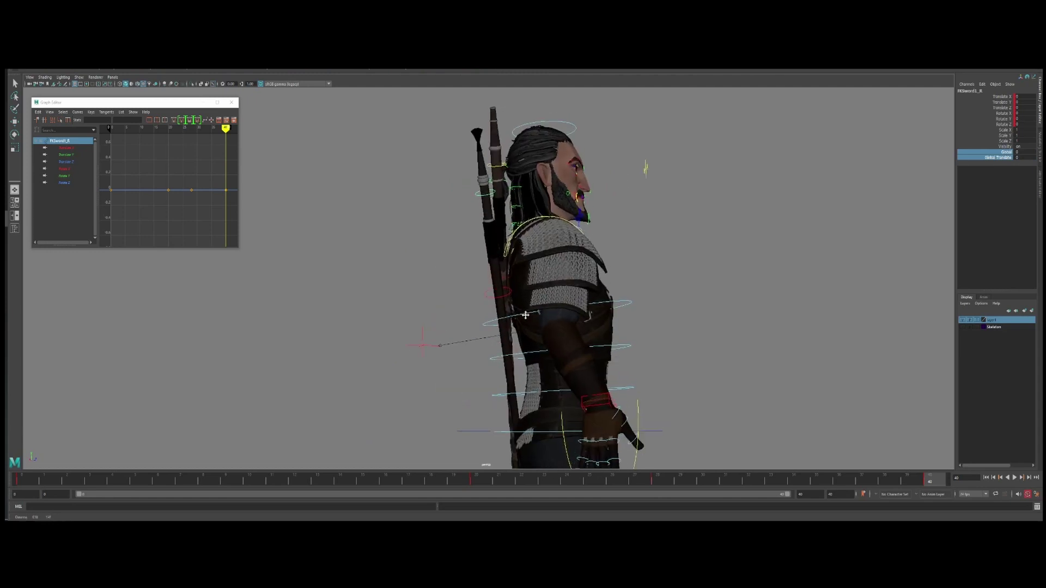
click(478, 481)
alt+drag(491, 337, 537, 409)
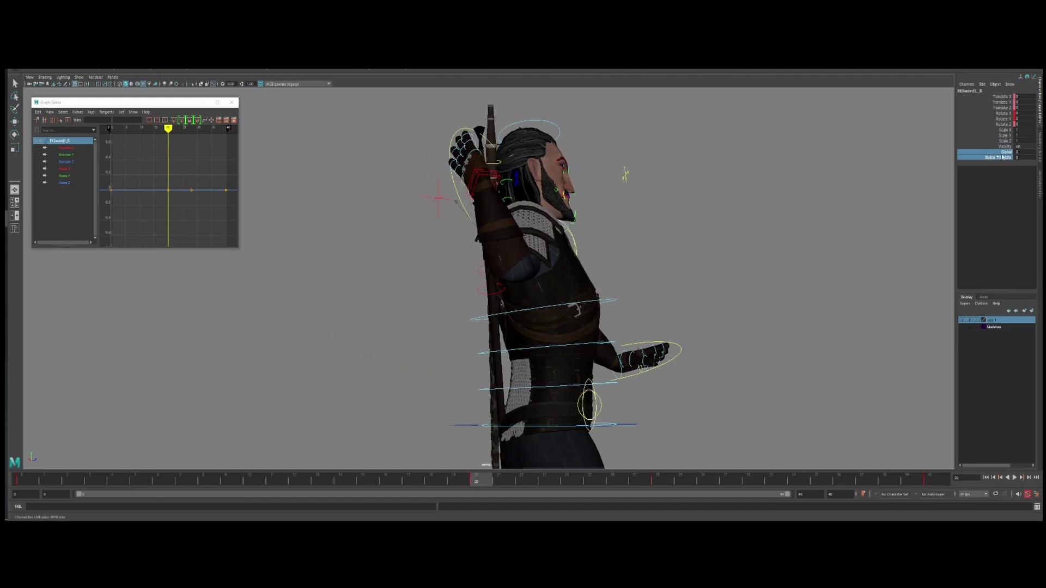
right_click(1004, 154)
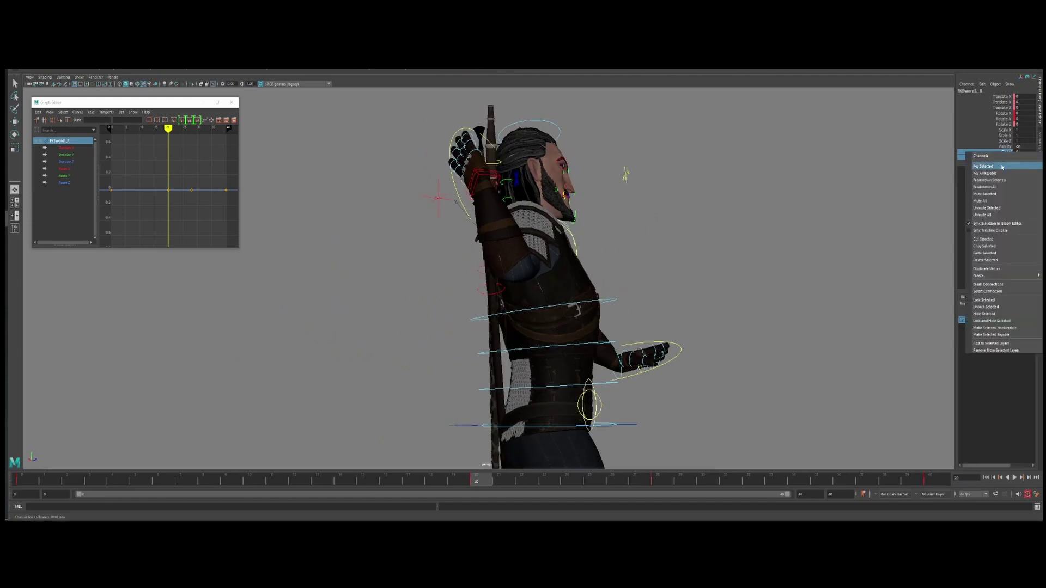
click(1012, 166)
Step: Key Global and Global Translate of the sword control at frame 21 and set Global to 10
mouse_move(436, 479)
mouse_down()
mouse_move(22, 480)
mouse_move(475, 482)
mouse_up()
click(502, 481)
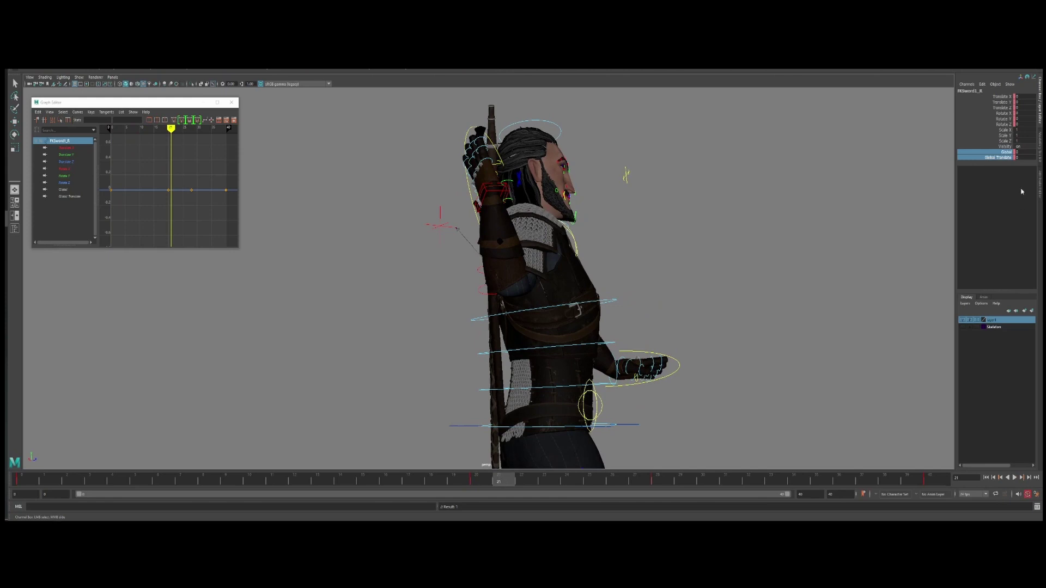
right_click(1004, 152)
click(1004, 165)
click(1031, 152)
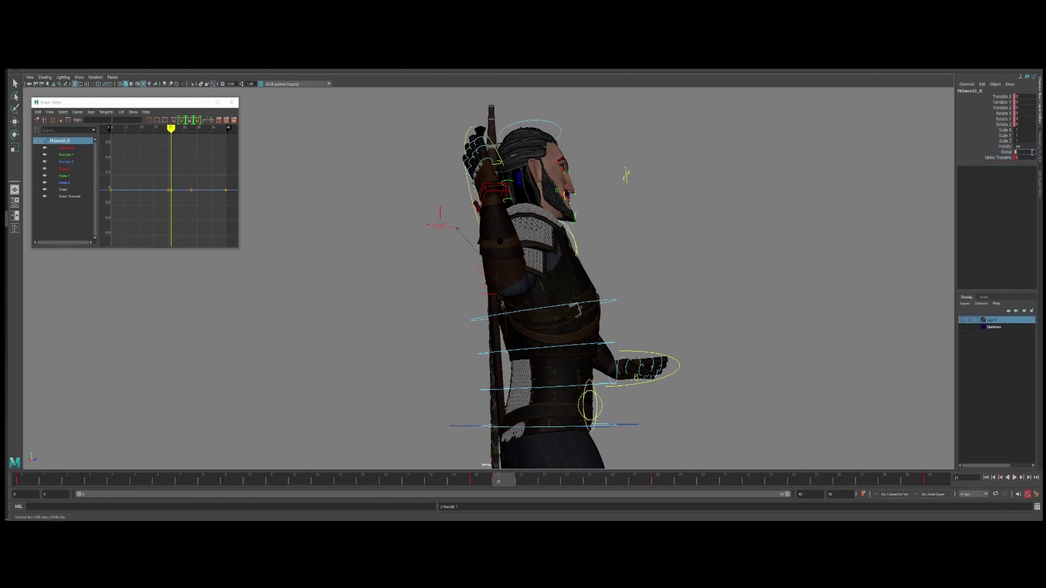
text(10)
key(Return)
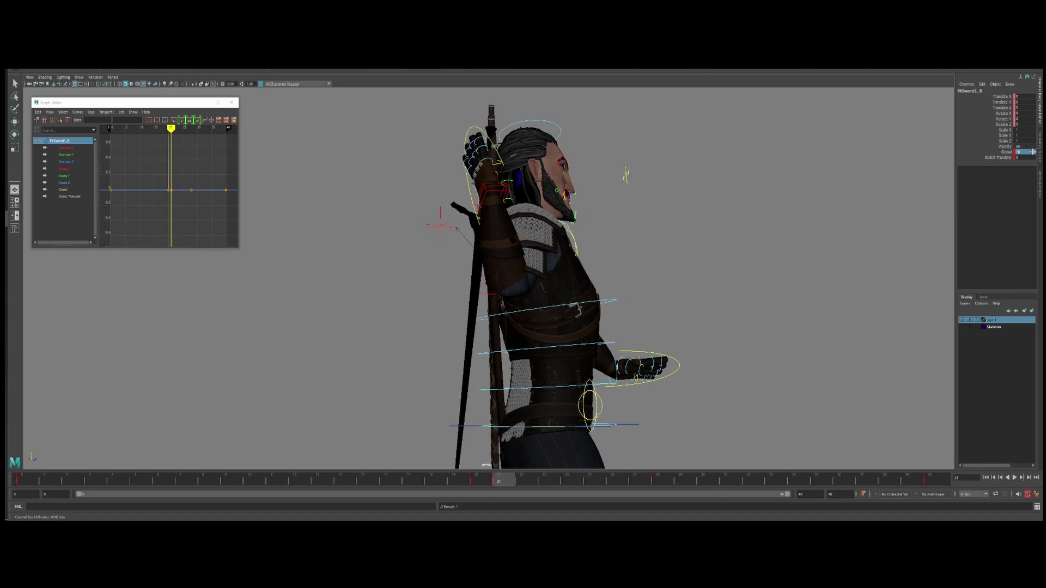
Step: Set Global Translate of the sword control to 10 at frame 21 and play the animation to check it
double_click(1019, 157)
text(10)
key(Return)
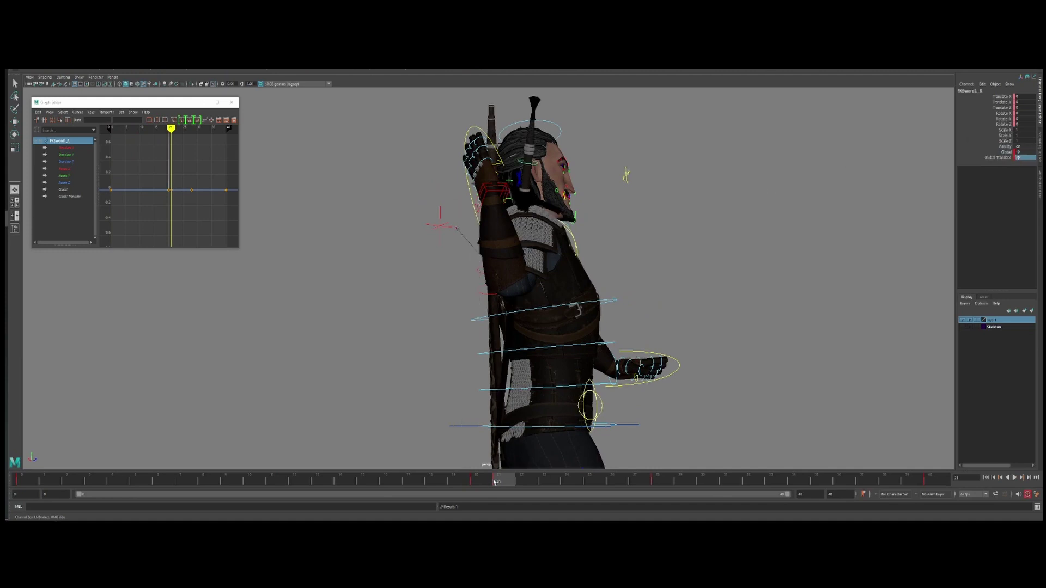
key(alt+v)
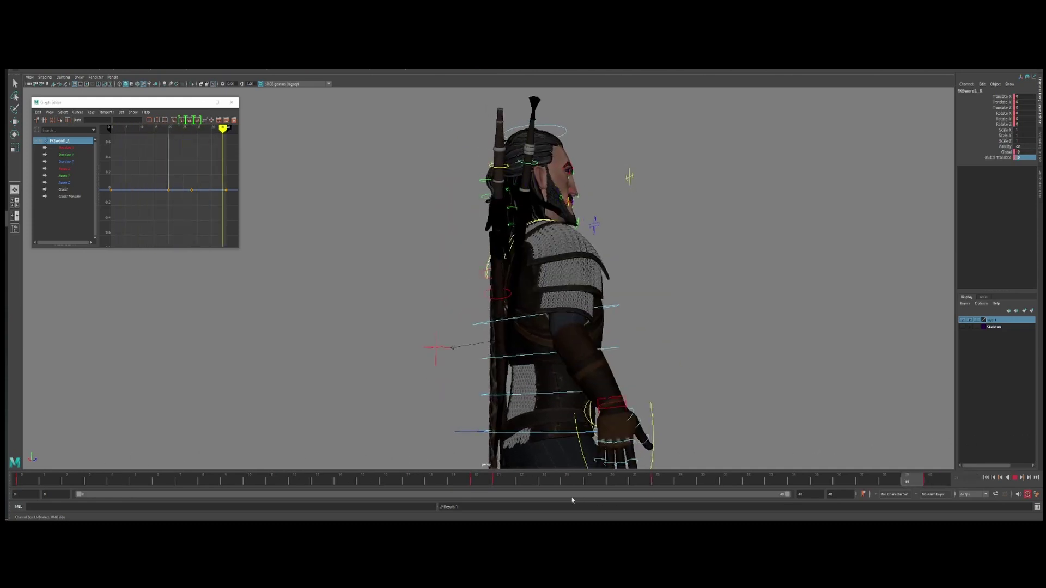
key(alt+v)
Step: Move and rotate the sword control at frame 21 to bring the handle toward the raised right hand
click(520, 173)
key(w)
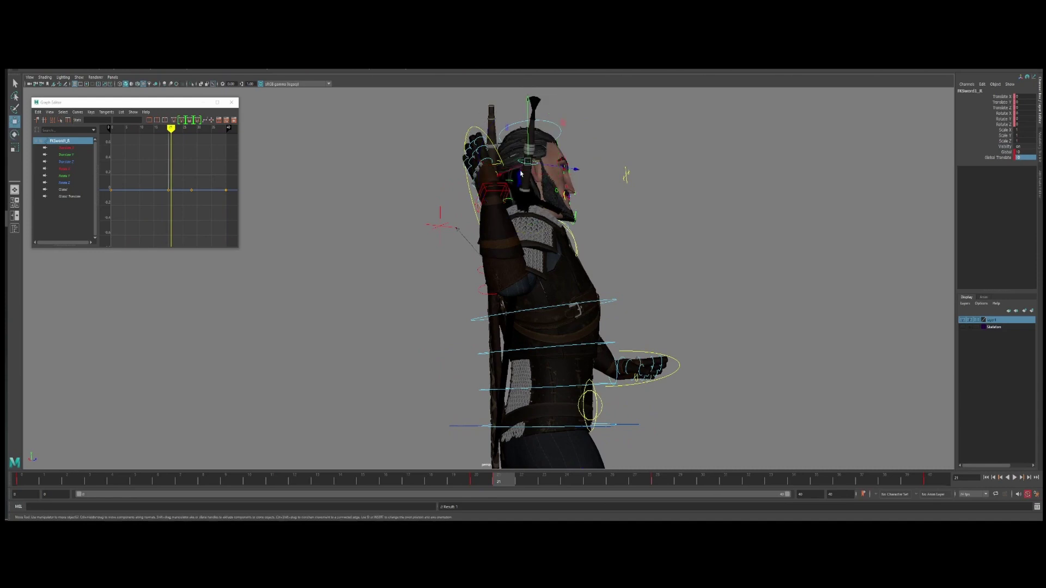
alt+drag(532, 167, 514, 186)
key(e)
key(w)
alt+drag(432, 232, 504, 229)
key(e)
drag(514, 169, 525, 175)
Step: Refine the sword's position and rotation to fit the right hand, key the control at frame 21 and scrub around it
key(w)
middle_drag(499, 136, 493, 138)
key(e)
drag(476, 193, 480, 197)
key(w)
drag(494, 138, 491, 140)
key(e)
alt+drag(626, 201, 415, 206)
key(s)
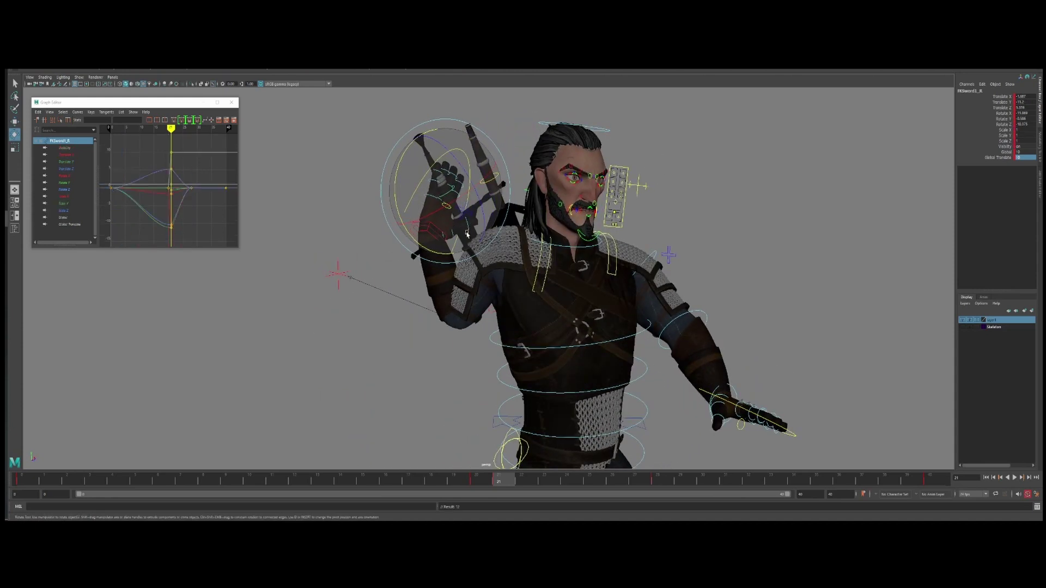
mouse_move(481, 481)
mouse_down()
mouse_move(401, 479)
mouse_move(497, 480)
mouse_move(528, 464)
mouse_move(482, 473)
mouse_move(497, 468)
mouse_up()
Step: Set the Move tool's axis orientation to Object and close its settings
key(w)
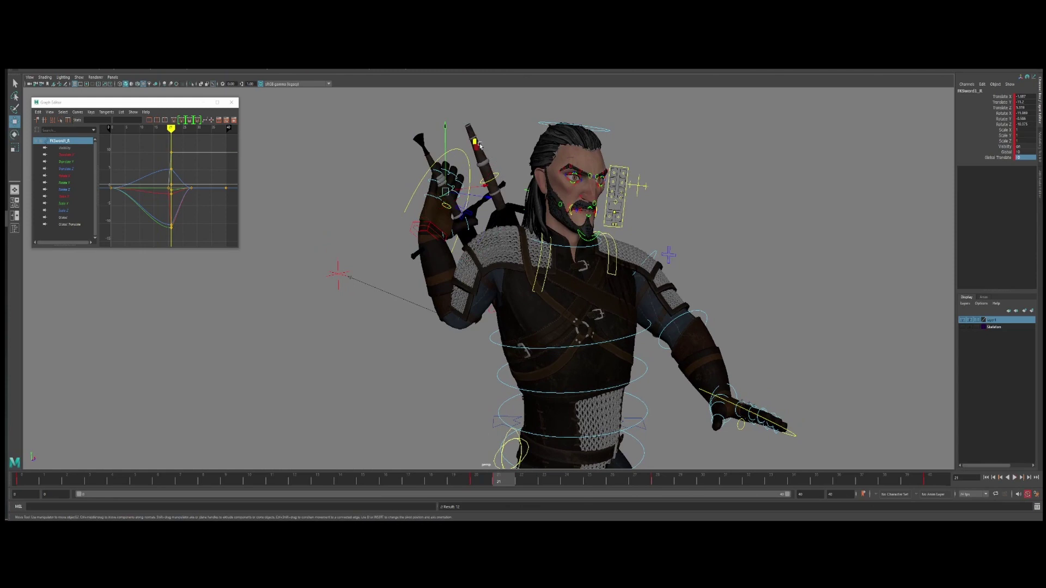
double_click(15, 121)
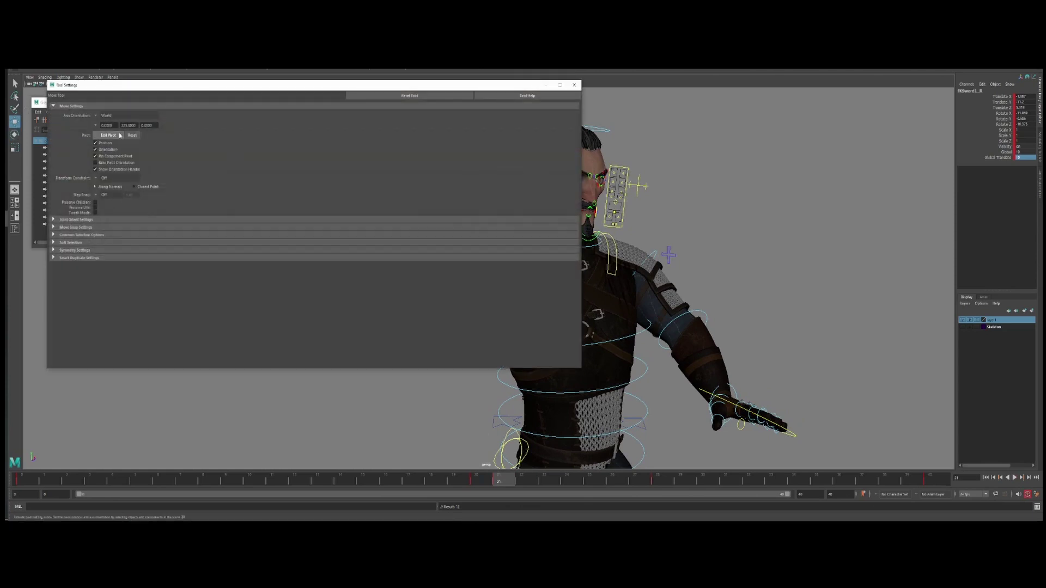
click(97, 116)
click(108, 118)
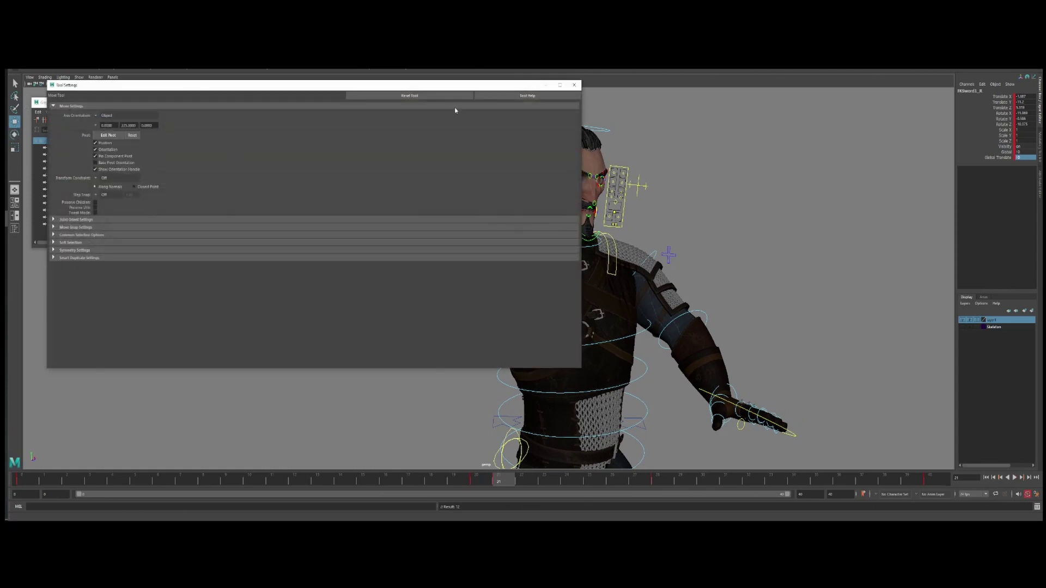
click(574, 85)
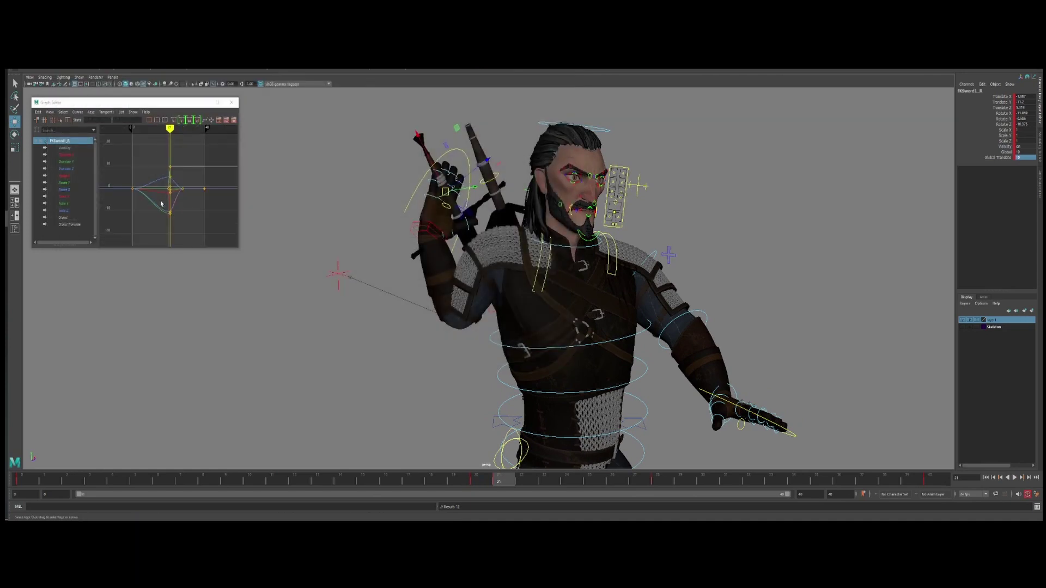
Step: Move the sword control at frame 21 to seat the handle in the right palm, scrubbing the surrounding frames to check the fit
alt+right_drag(165, 187, 171, 205)
alt+middle_drag(131, 200, 171, 204)
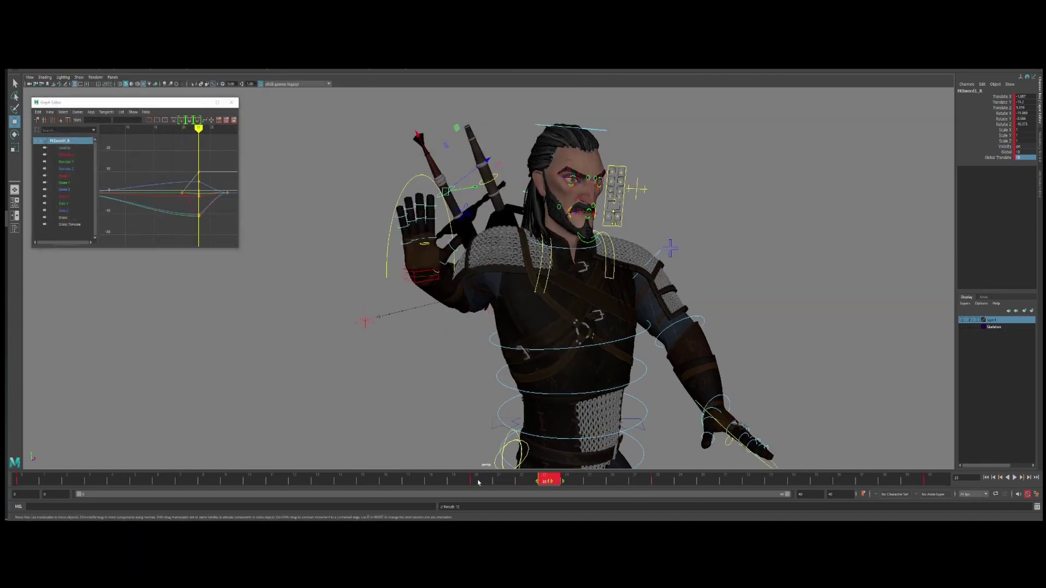
drag(464, 481, 542, 483)
click(498, 482)
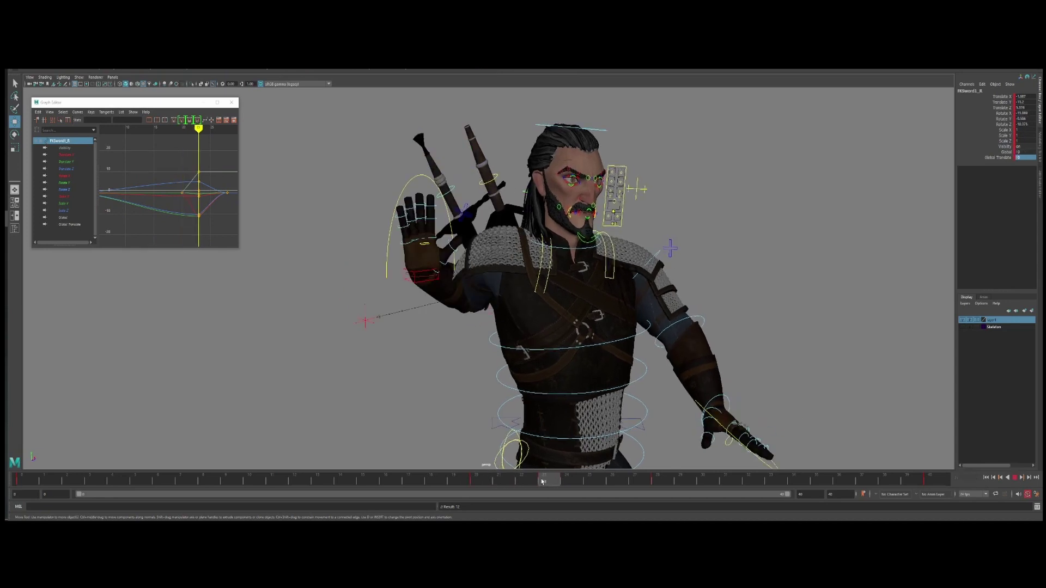
click(504, 482)
alt+right_drag(392, 164, 429, 156)
alt+middle_drag(428, 155, 449, 217)
alt+drag(448, 218, 443, 211)
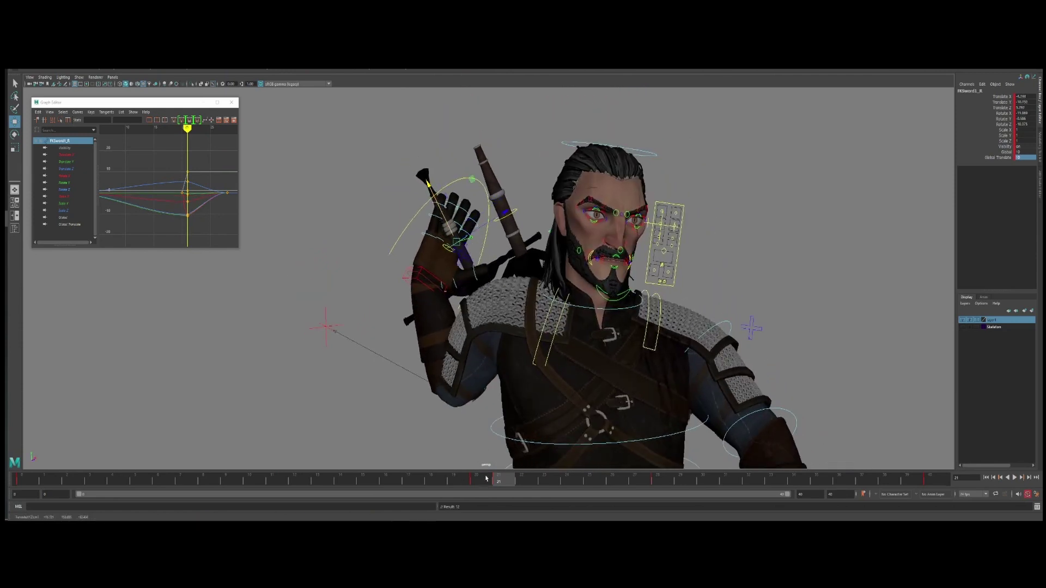
middle_drag(444, 217, 450, 226)
drag(496, 483, 495, 483)
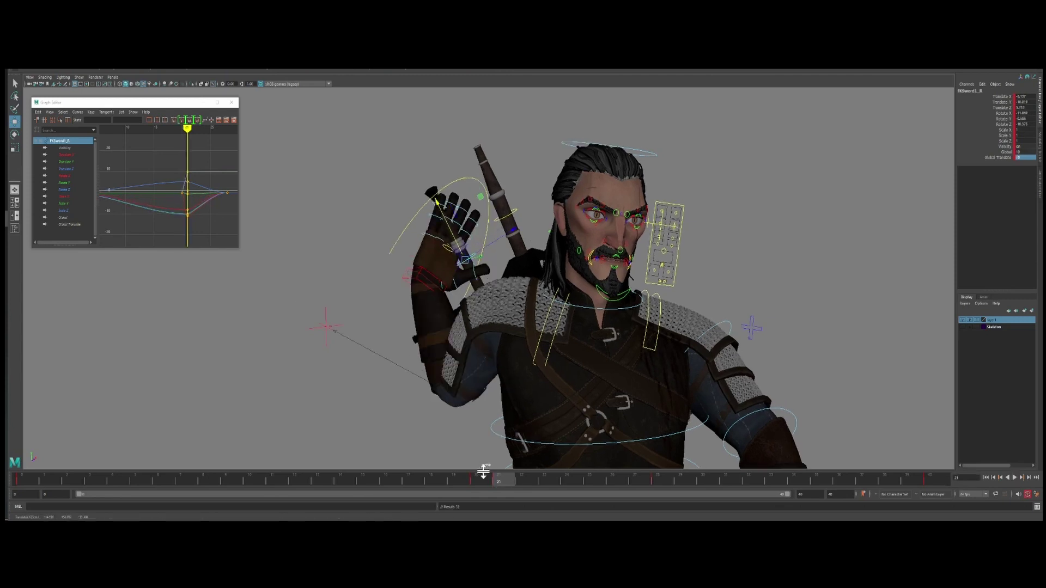
click(487, 482)
click(496, 481)
Step: Play back the draw, delete the sword control's animation keys after frame 21, and return to frame 21
alt+drag(545, 262, 523, 306)
alt+right_drag(523, 305, 505, 391)
alt+middle_drag(505, 391, 514, 357)
mouse_move(515, 357)
alt+mouse_down()
mouse_move(502, 355)
mouse_move(506, 364)
alt+mouse_up()
key(alt+v)
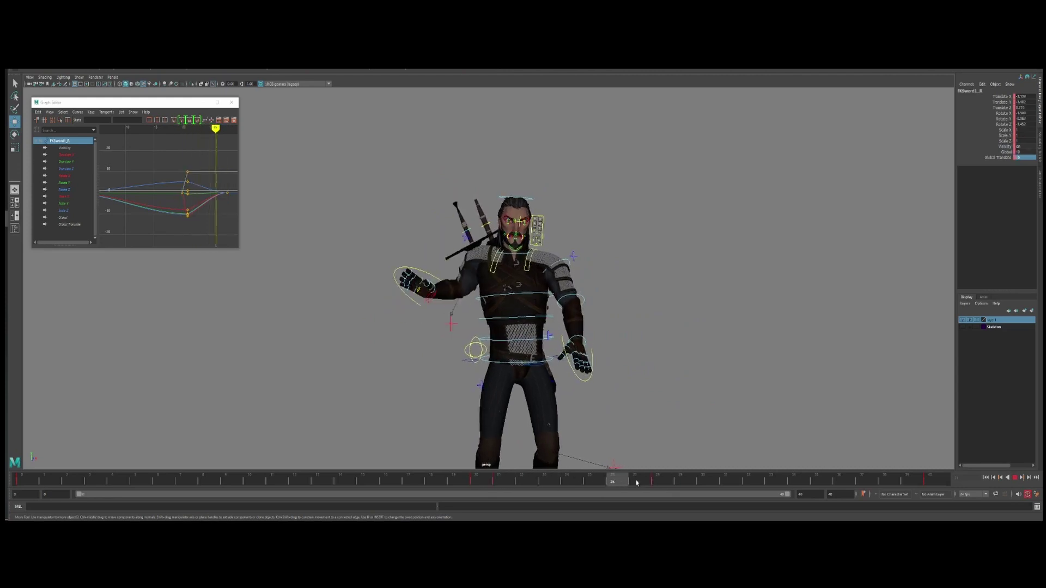
key(alt+v)
key(a)
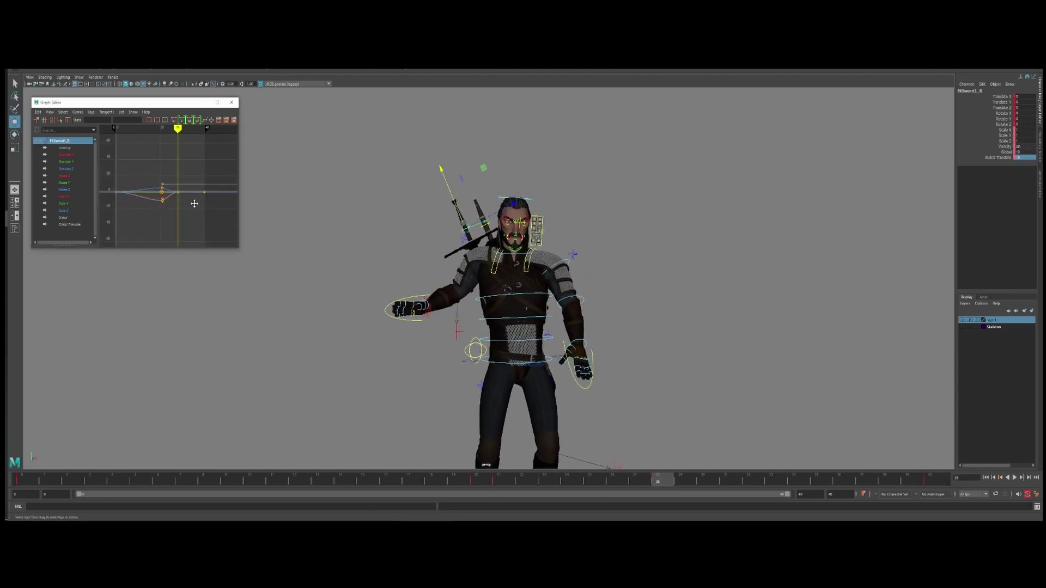
drag(172, 165, 235, 221)
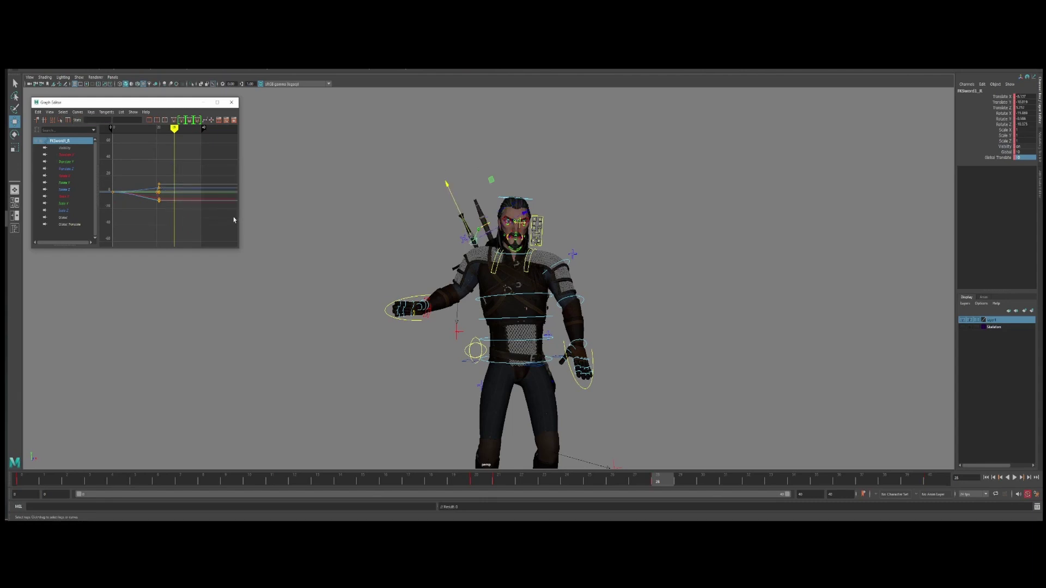
click(499, 479)
drag(539, 479, 499, 479)
Step: Try moving the right arm's IK control at frame 21 near the sword handle and undo the move
scroll(446, 195, up, 8)
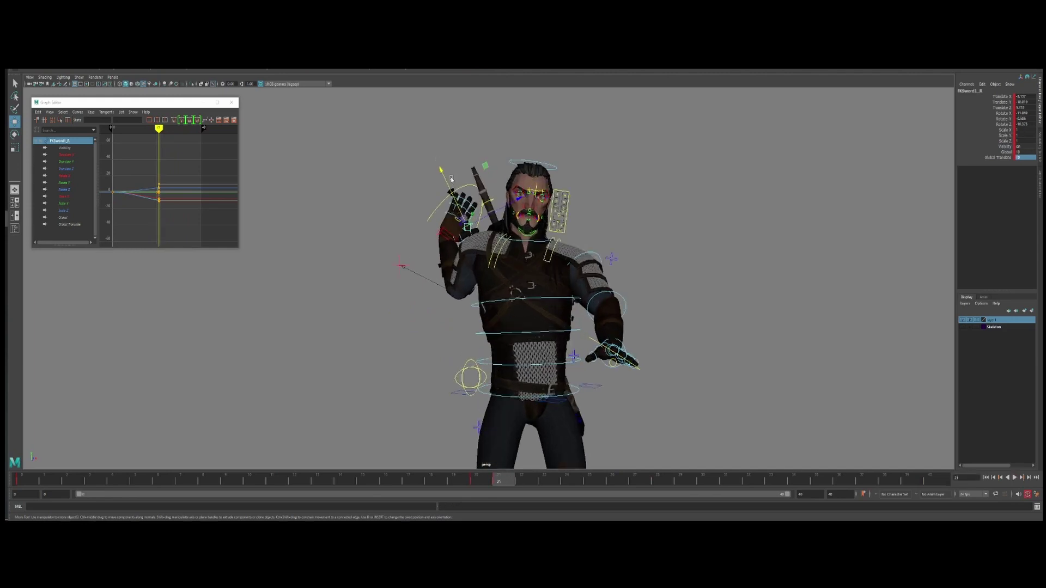
scroll(445, 195, up, 5)
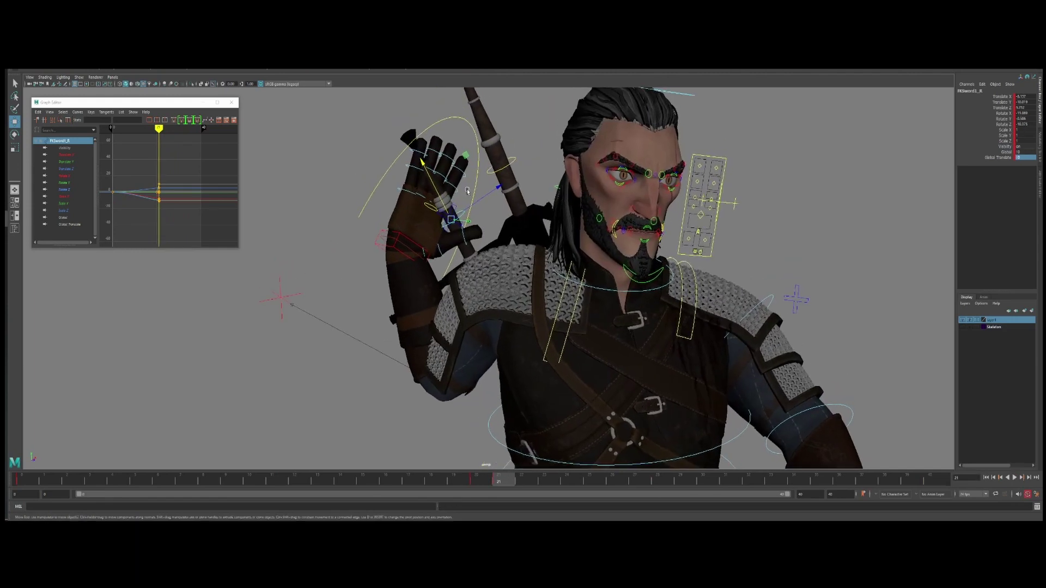
click(396, 232)
scroll(403, 229, up, 2)
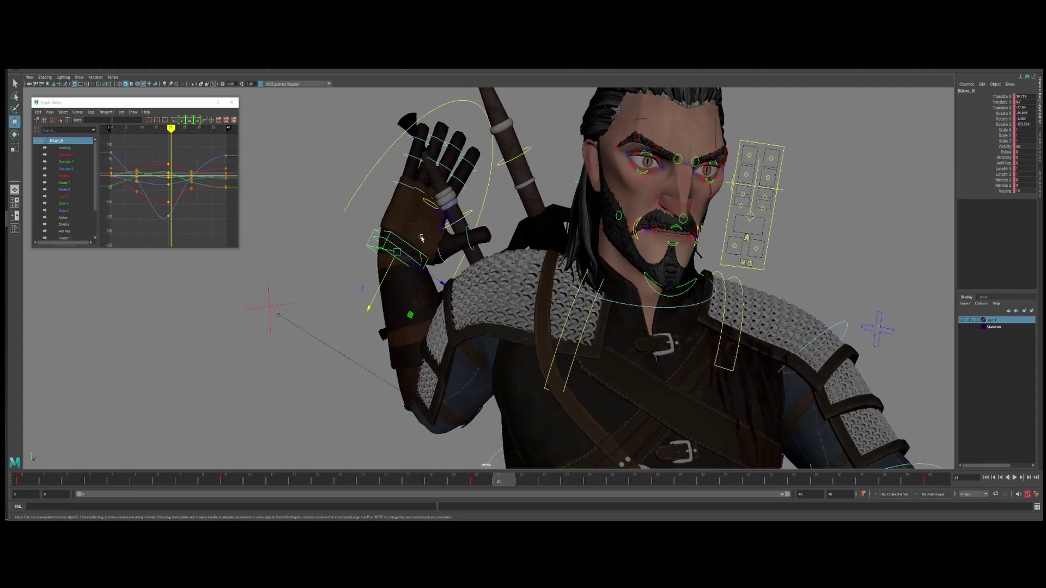
mouse_move(434, 221)
alt+mouse_down()
mouse_move(498, 225)
mouse_move(451, 227)
alt+mouse_up()
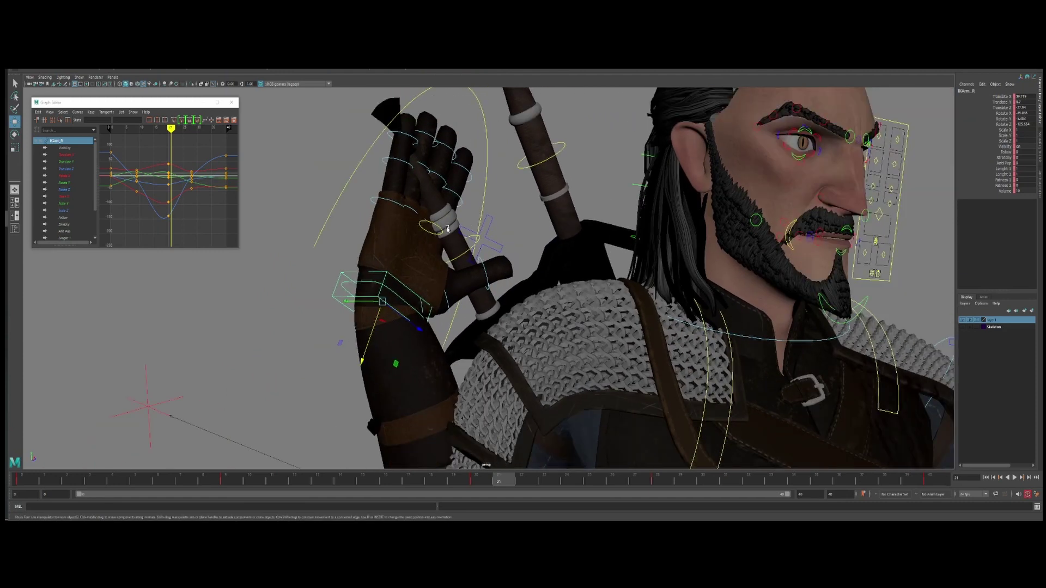
click(447, 228)
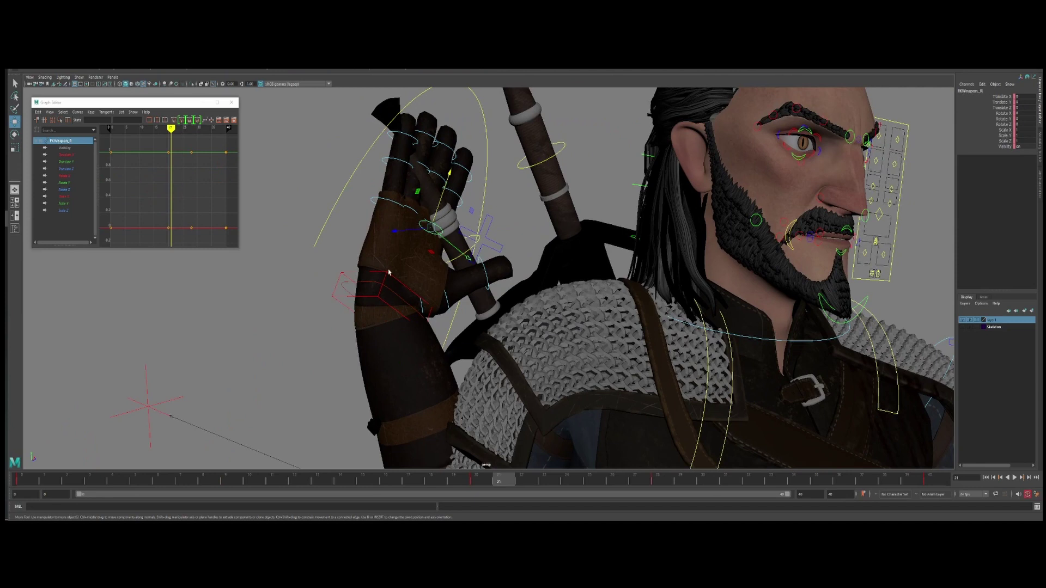
scroll(389, 272, up, 5)
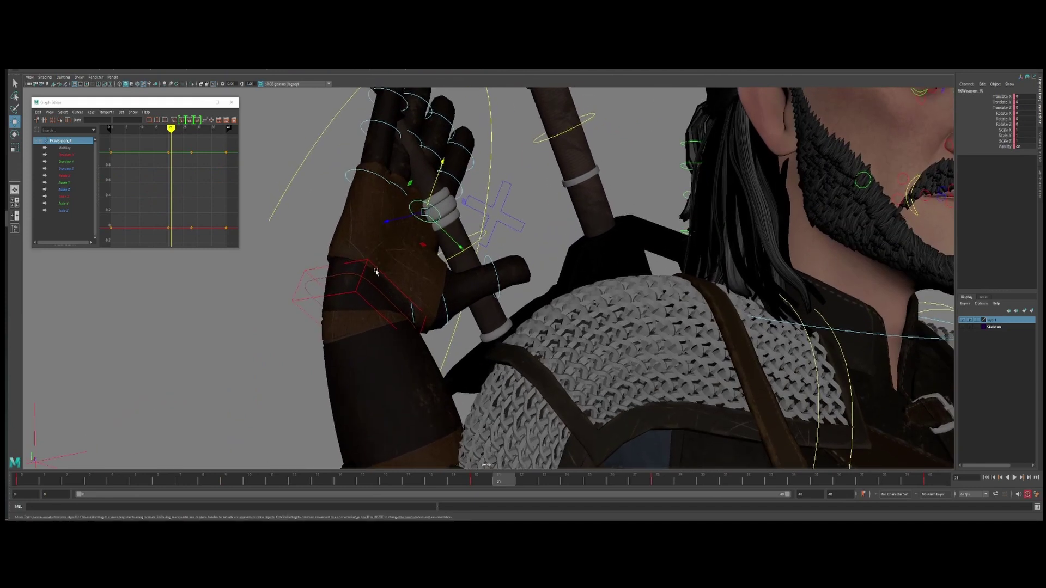
click(375, 272)
scroll(381, 273, down, 5)
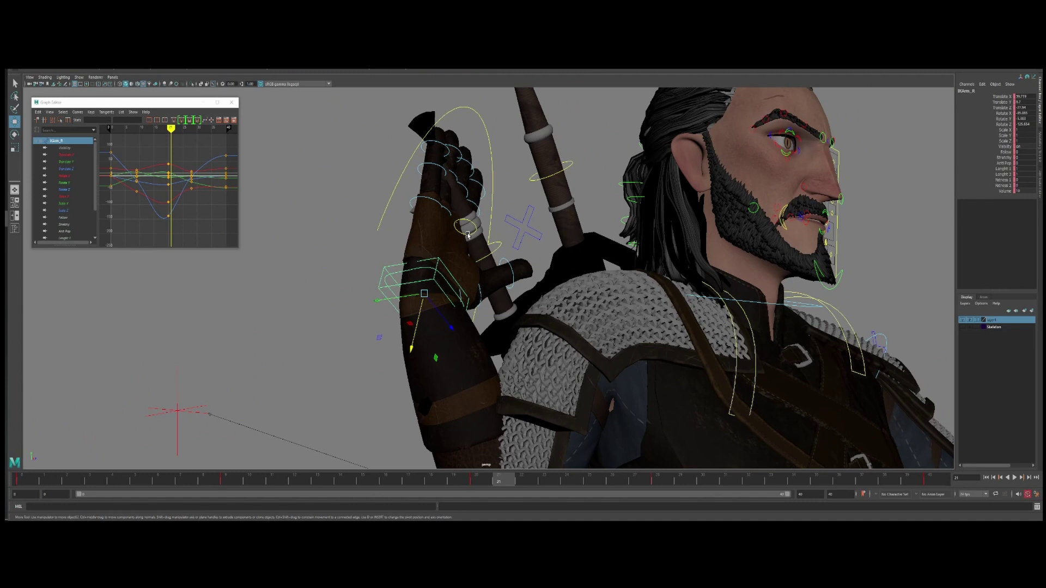
mouse_move(401, 300)
mouse_down()
mouse_move(427, 290)
mouse_move(384, 300)
mouse_up()
key(ctrl+z)
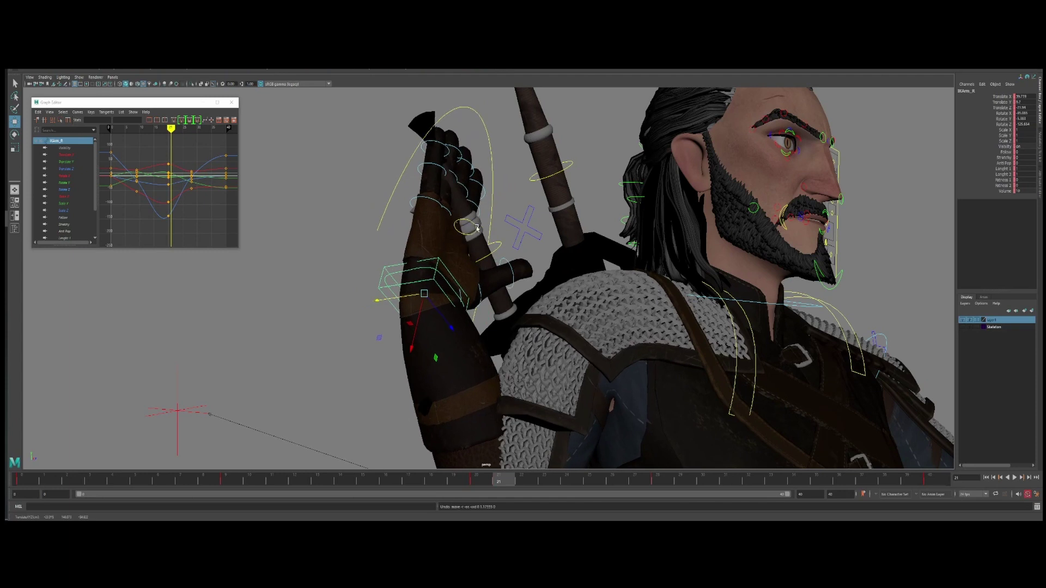
Step: Parent-constrain the sword control to the right hand's weapon control at frame 21 with Maintain Offset enabled
click(464, 228)
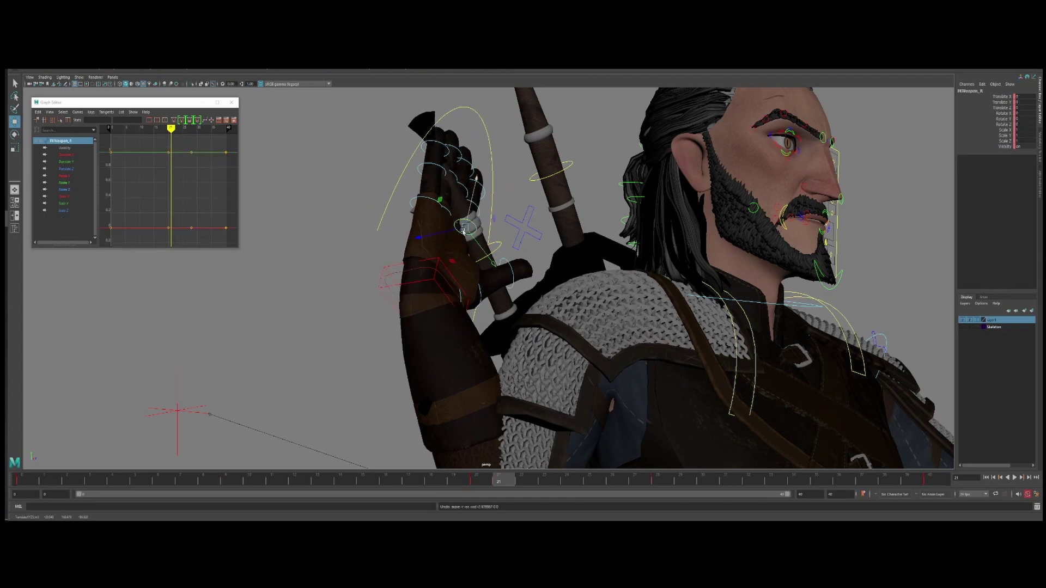
click(499, 247)
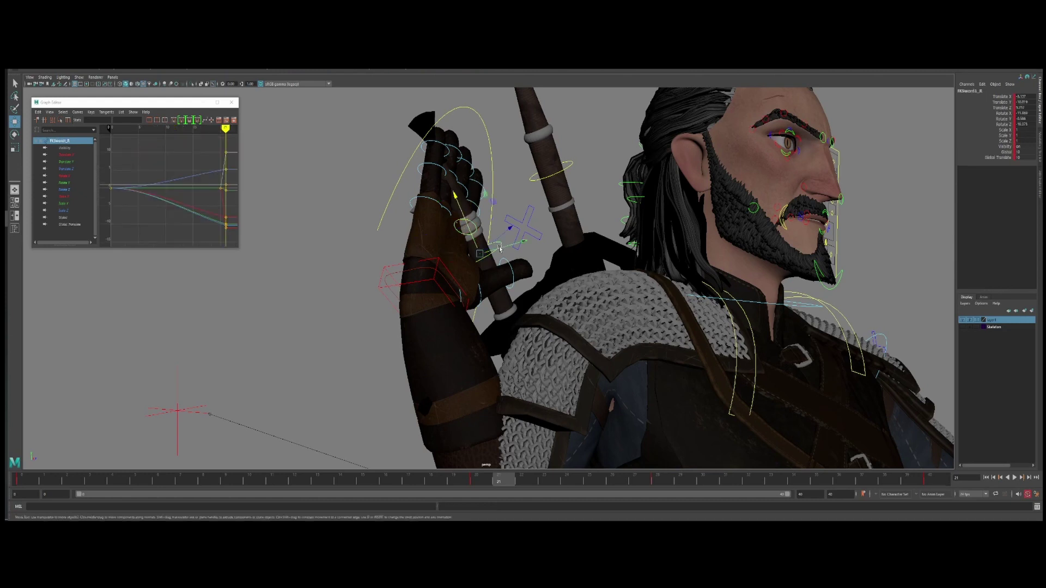
click(458, 229)
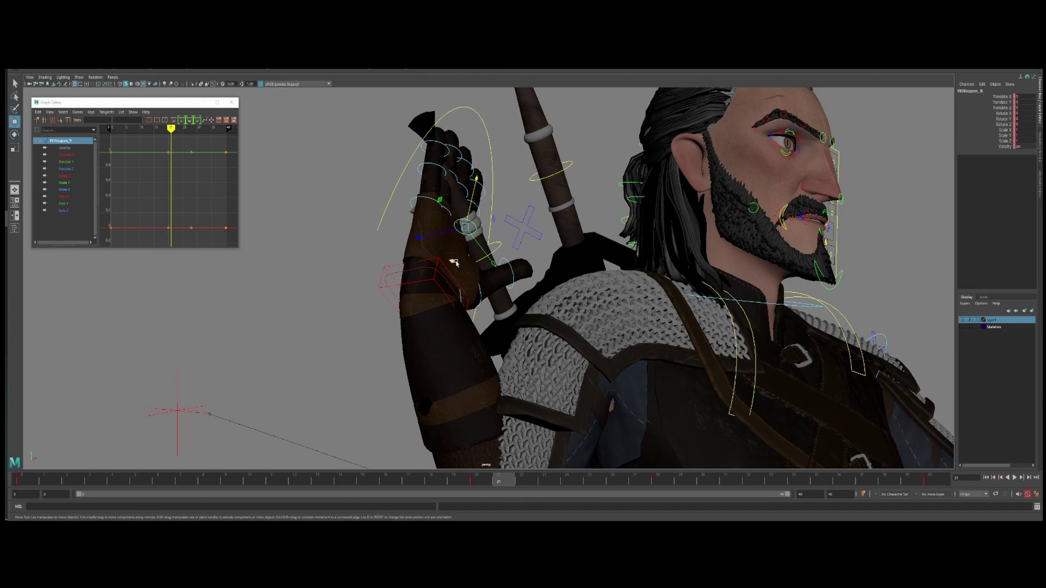
click(497, 245)
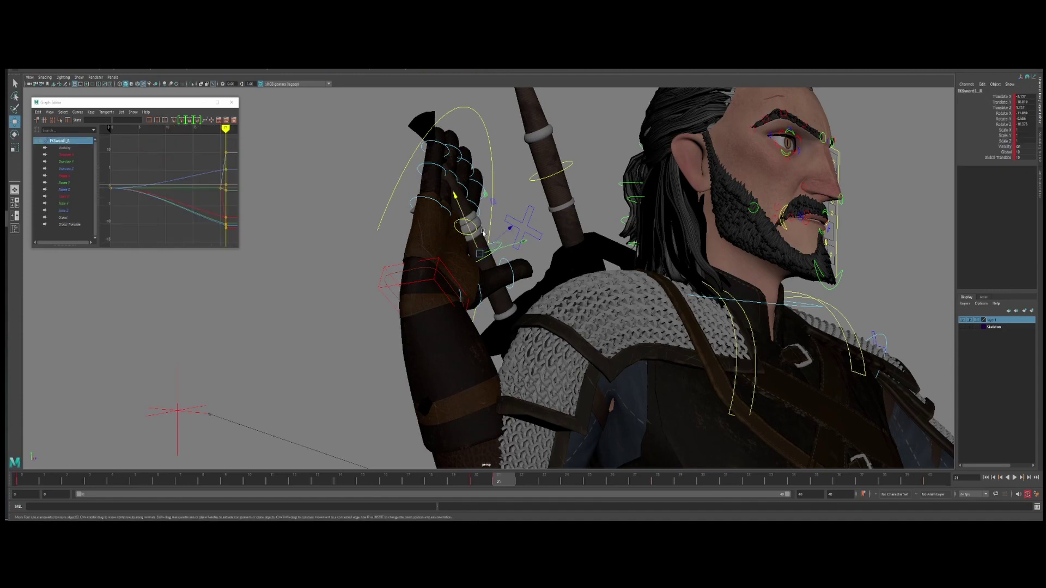
click(477, 230)
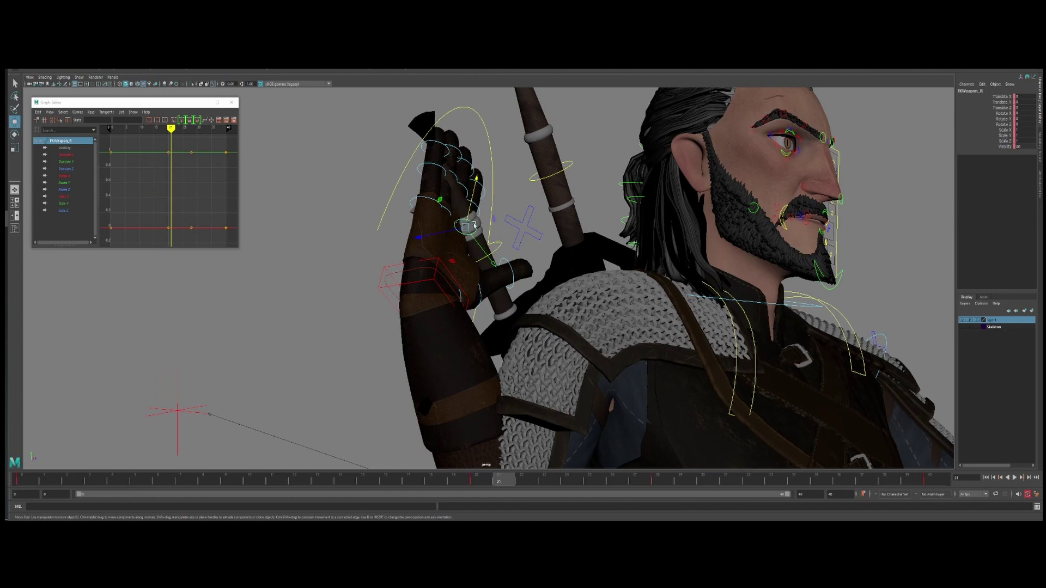
shift+click(503, 250)
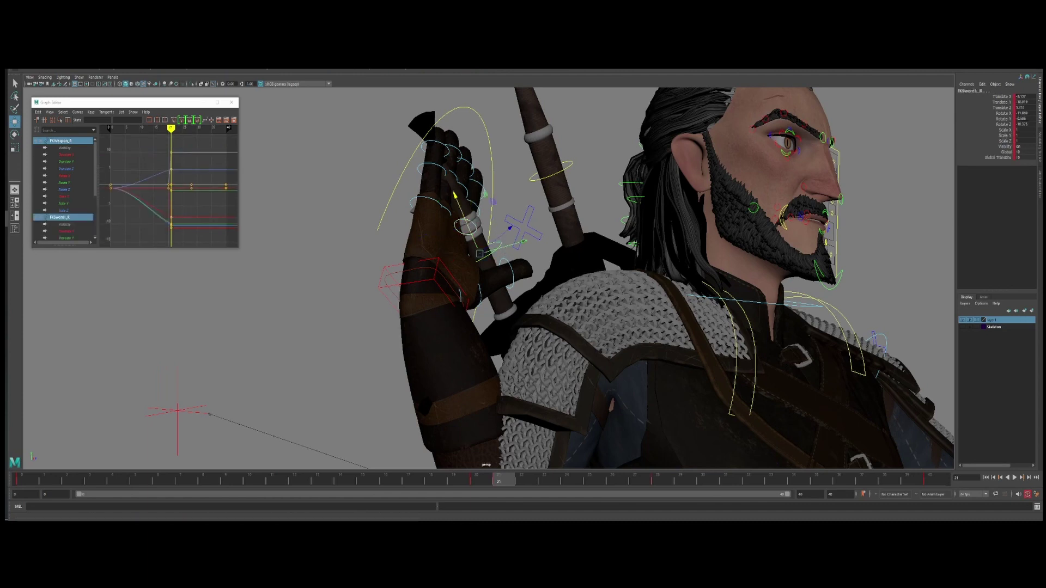
click(202, 69)
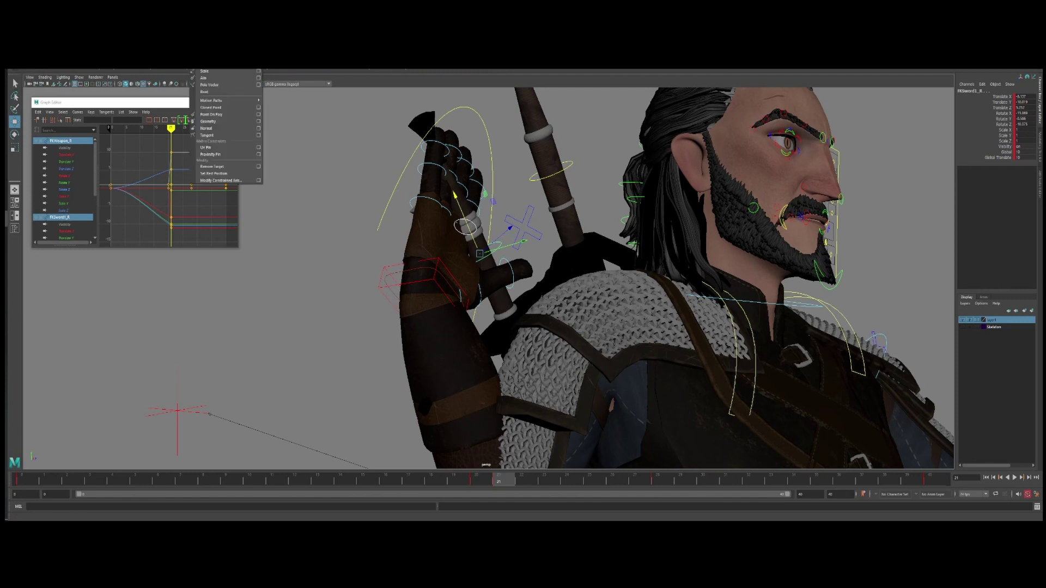
click(258, 50)
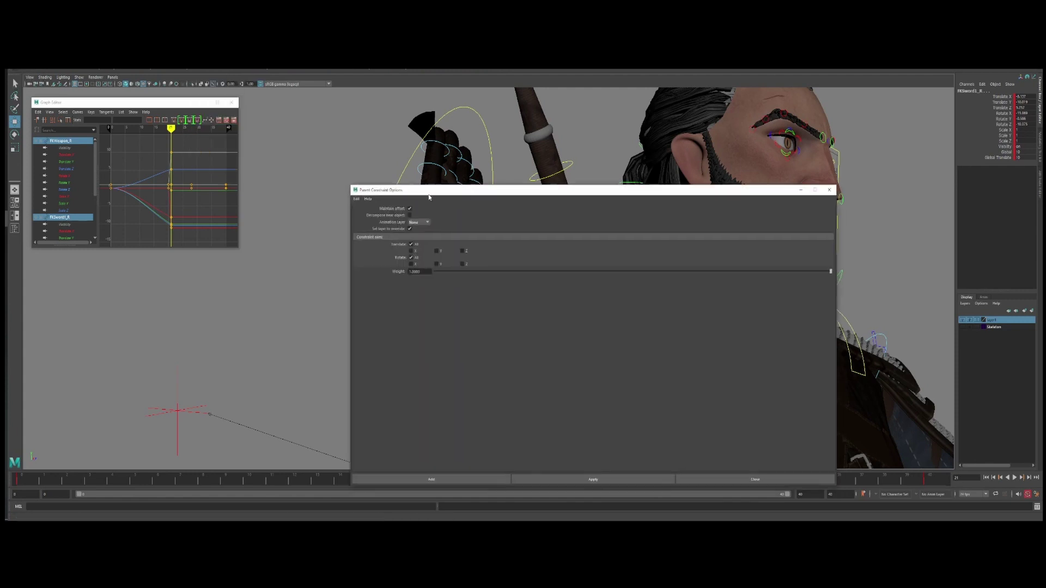
drag(430, 198, 242, 116)
click(248, 405)
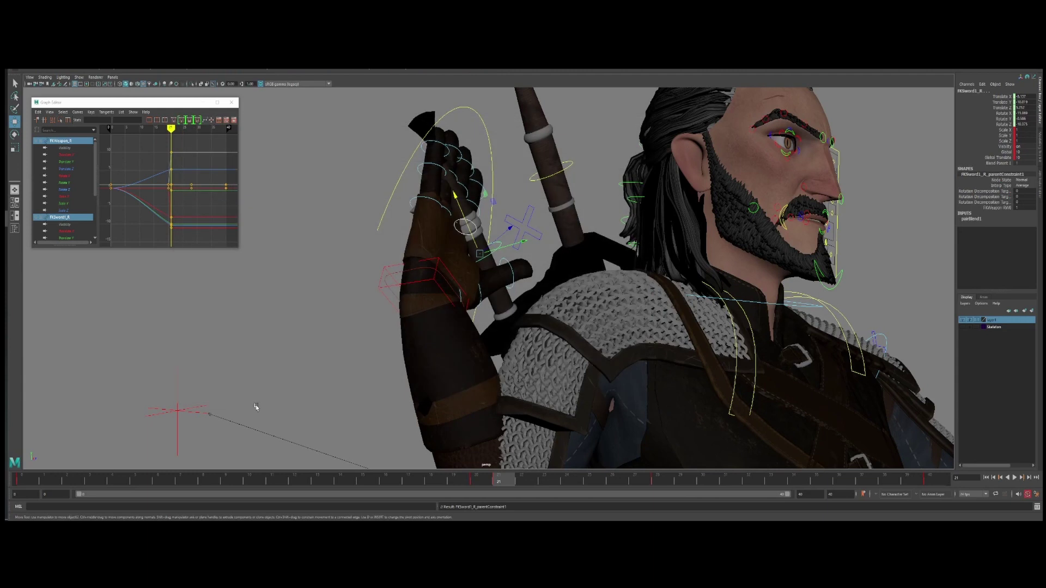
Step: Scrub from frame 21 to frame 40 to check how the constrained sword follows the hand, and return to frame 21
drag(492, 481, 929, 480)
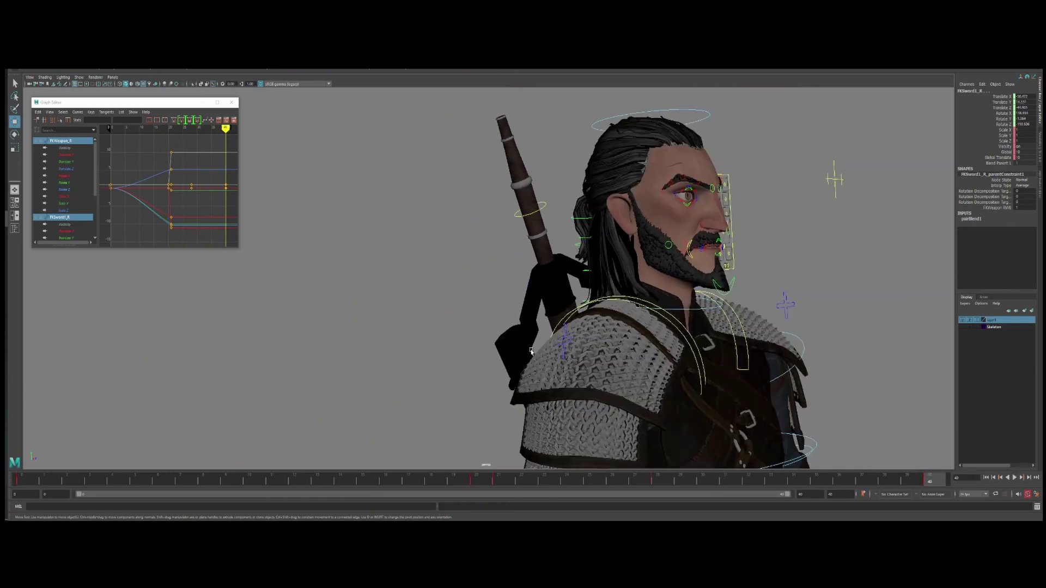
scroll(531, 354, down, 8)
alt+middle_drag(536, 402, 534, 302)
alt+drag(534, 303, 565, 306)
mouse_move(514, 482)
mouse_down()
mouse_move(479, 477)
mouse_move(510, 480)
mouse_up()
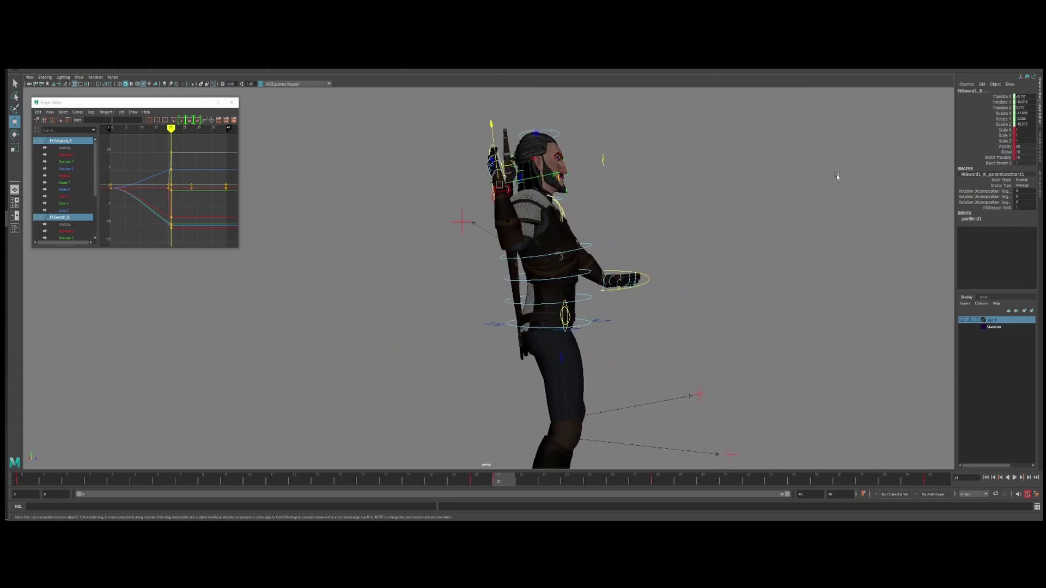
scroll(719, 205, up, 4)
alt+middle_drag(696, 180, 695, 271)
alt+drag(695, 271, 586, 281)
scroll(586, 282, up, 3)
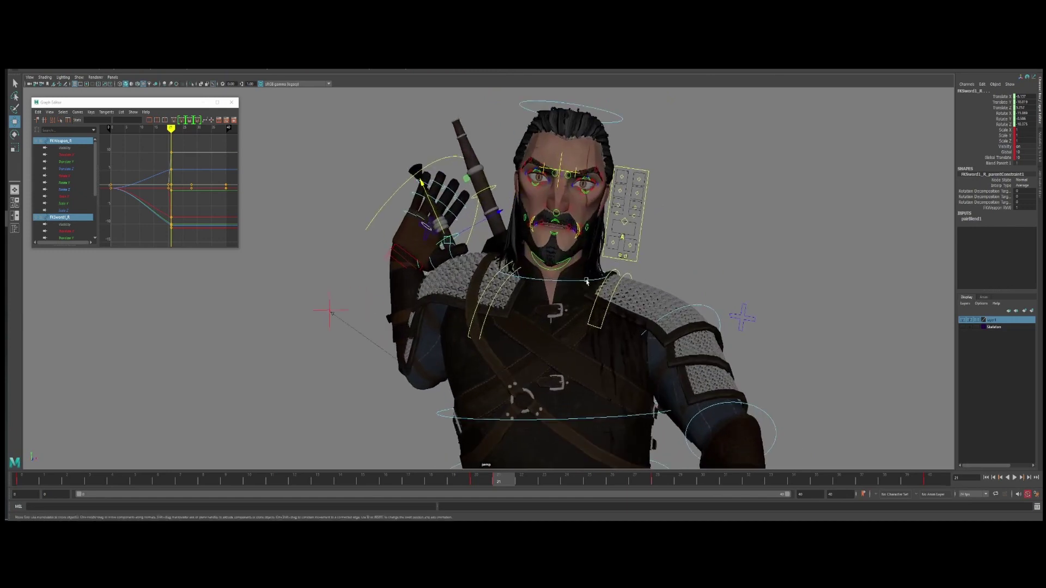
Step: Key the sword control's Blend Parent 1 attribute at frame 21 and set it to 0 at frame 20
click(370, 203)
click(458, 235)
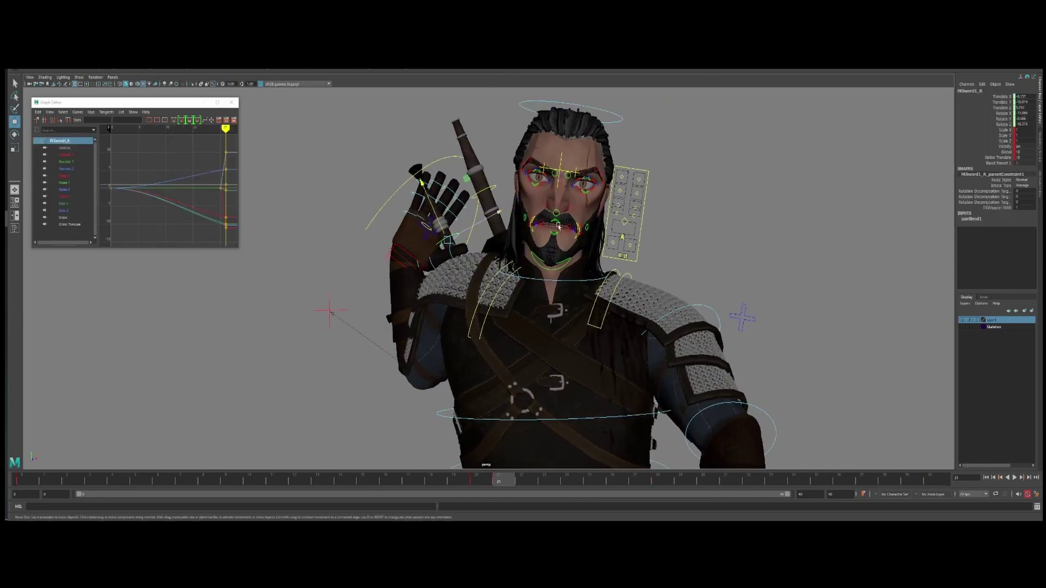
right_click(1007, 166)
click(1006, 175)
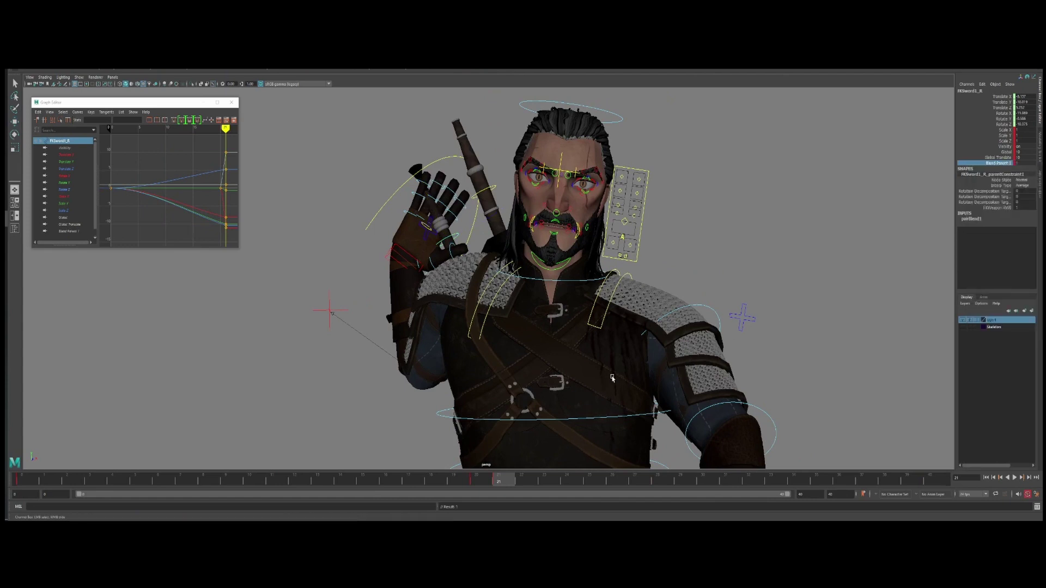
click(486, 481)
click(1023, 163)
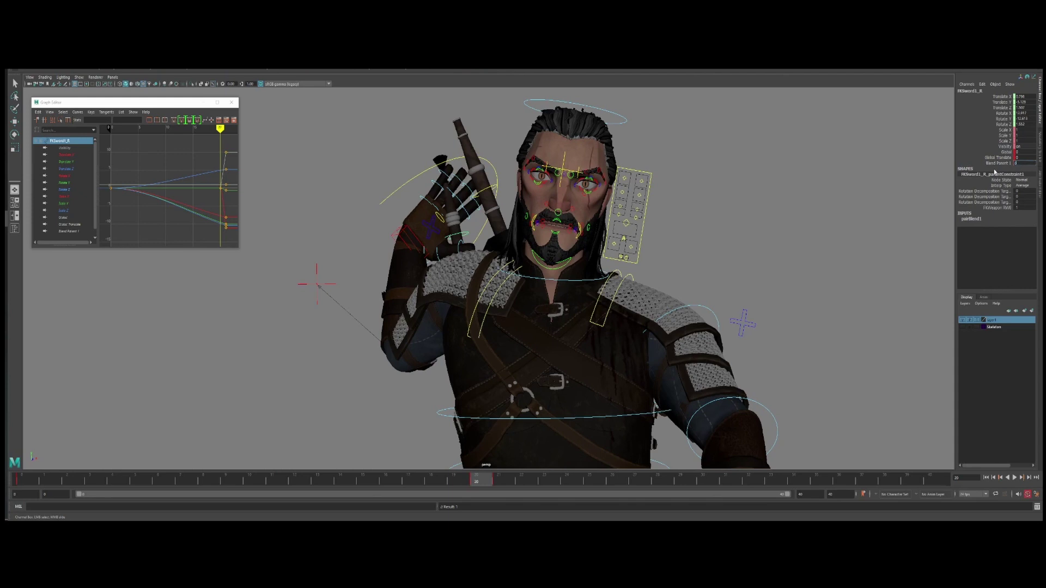
key(Return)
Step: Go to the first frame and delete the sword control's animation keys there in the Graph Editor
alt+drag(388, 333, 493, 332)
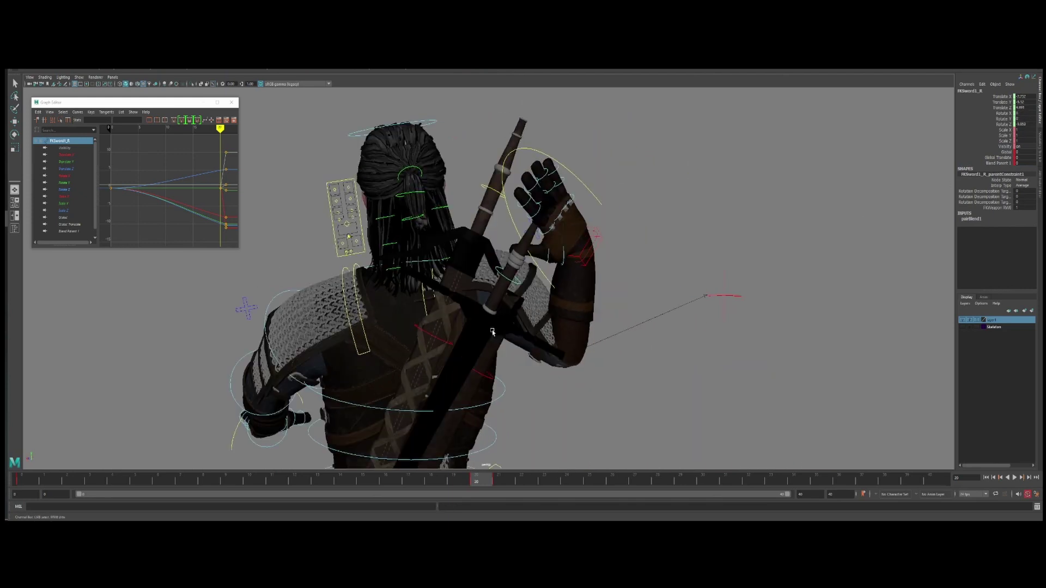
scroll(491, 331, down, 3)
scroll(489, 330, down, 2)
drag(245, 481, 19, 482)
scroll(135, 221, down, 5)
drag(131, 177, 159, 213)
key(w)
key(Delete)
Step: Play the animation from the side and compare the sword's placement at frames 21 and 20 from front and back
alt+drag(594, 322, 428, 329)
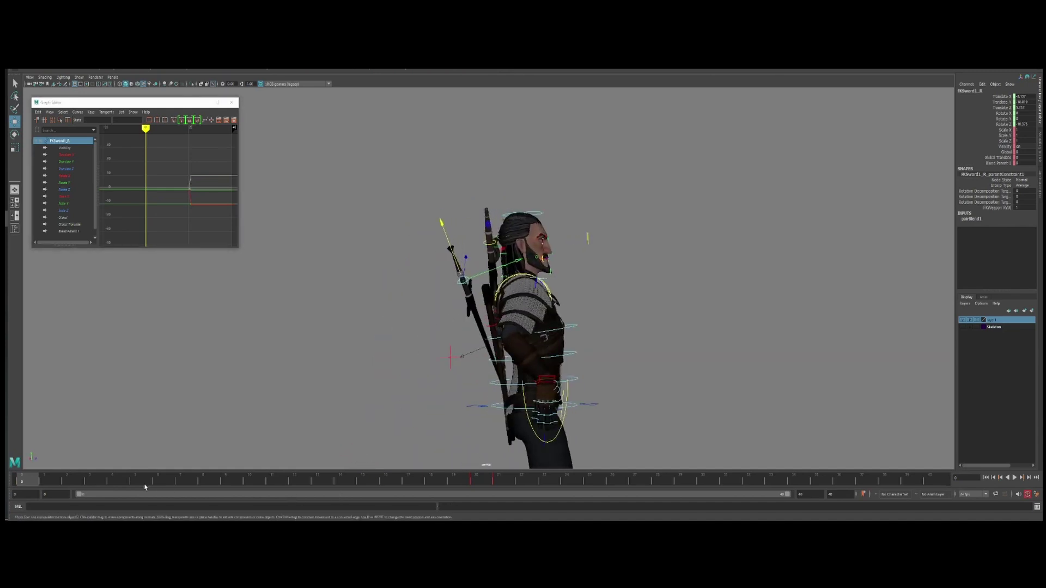
key(alt+v)
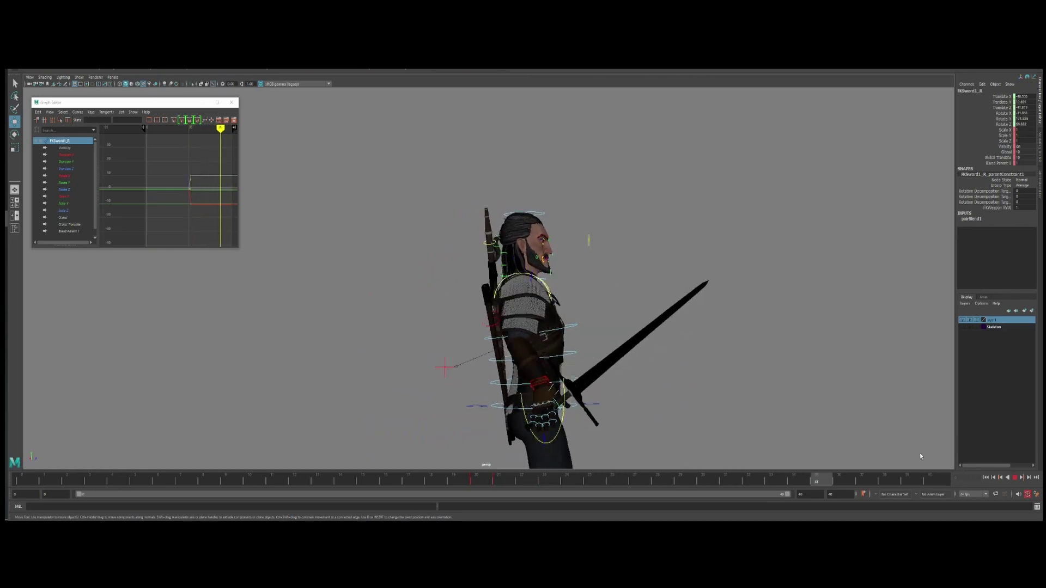
scroll(636, 290, up, 3)
alt+drag(635, 306, 488, 460)
click(502, 485)
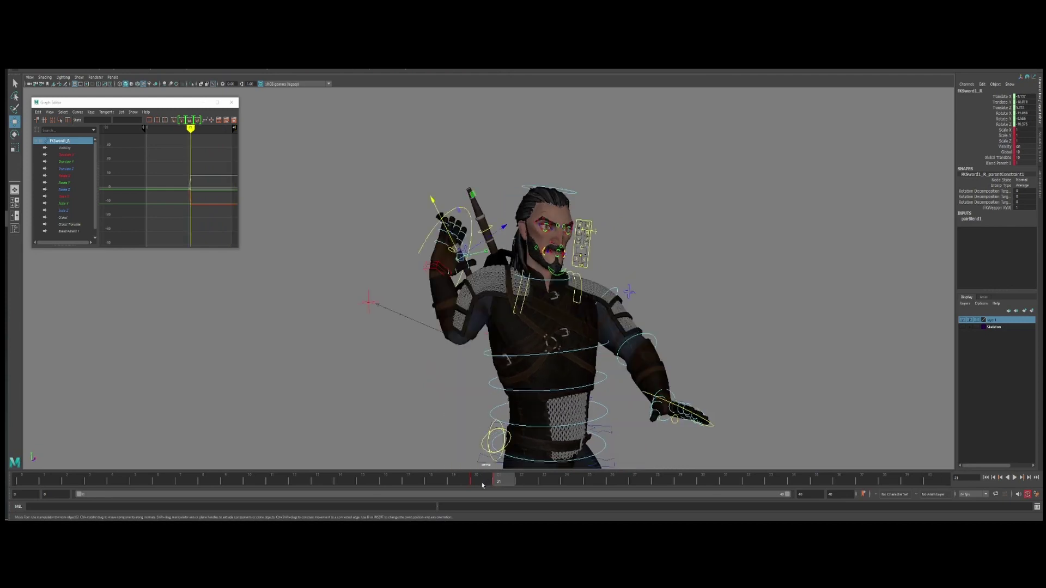
click(483, 484)
alt+drag(444, 367, 511, 311)
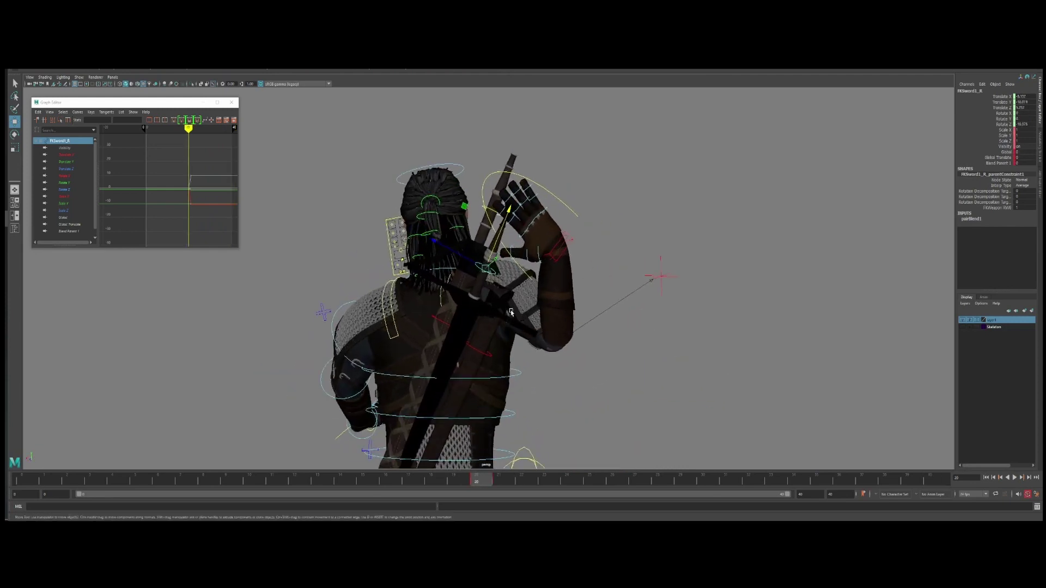
Step: Delete the sword control's animation keys at frame 20 in the Graph Editor
click(715, 234)
click(493, 269)
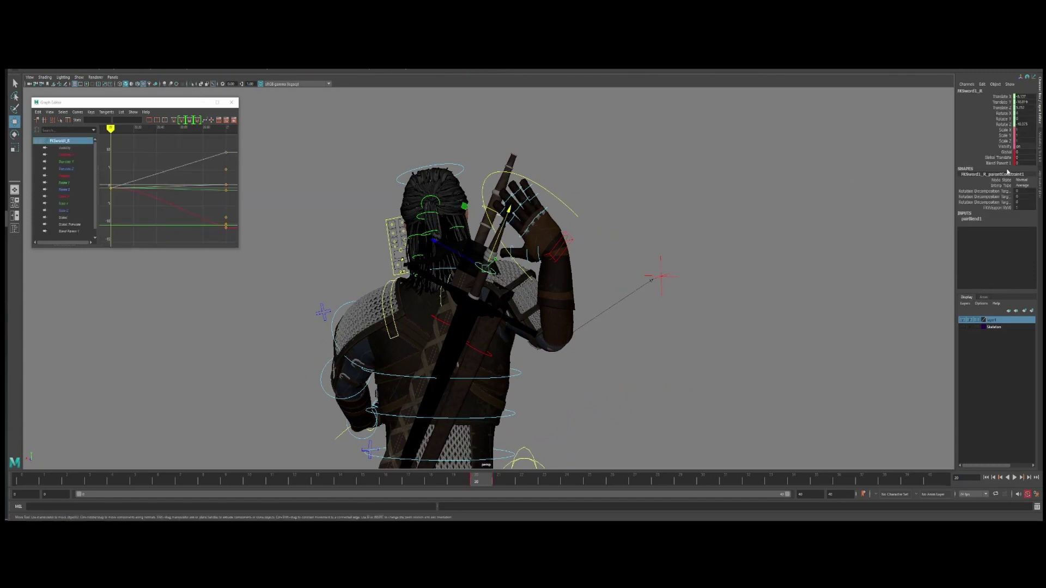
drag(1004, 158, 1003, 153)
alt+drag(675, 301, 568, 344)
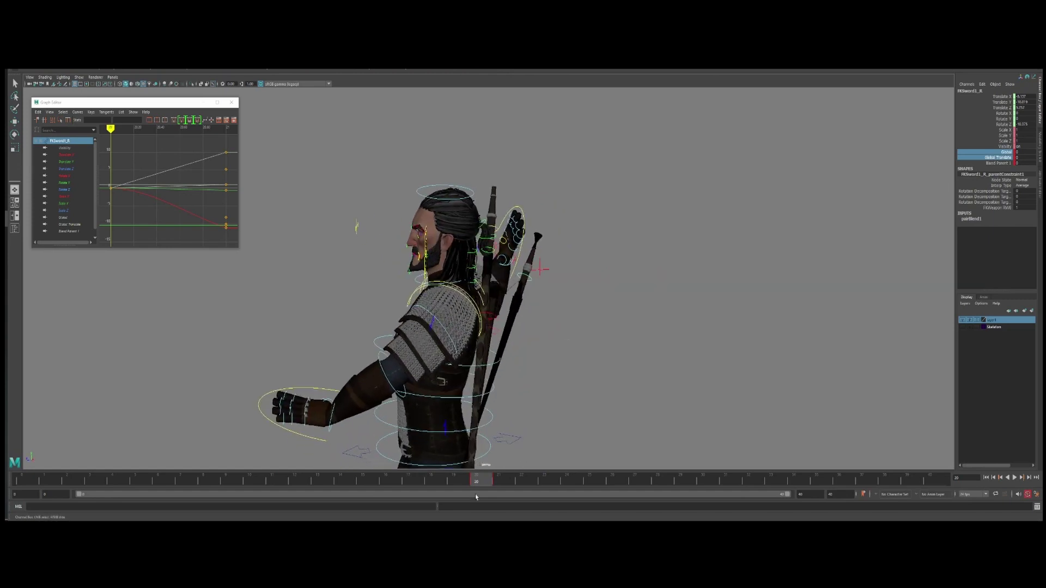
scroll(168, 189, down, 4)
drag(135, 165, 156, 209)
key(Delete)
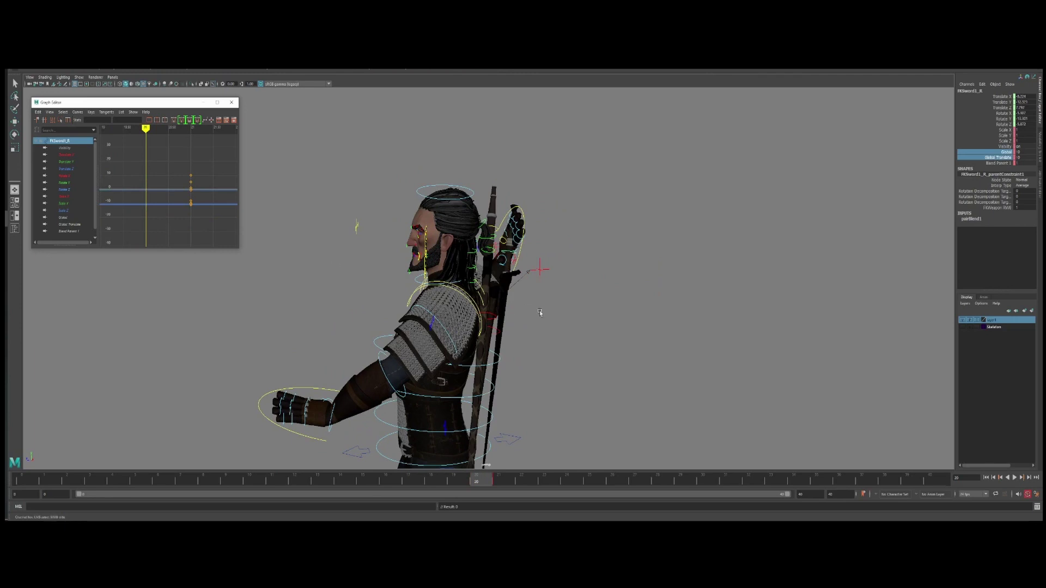
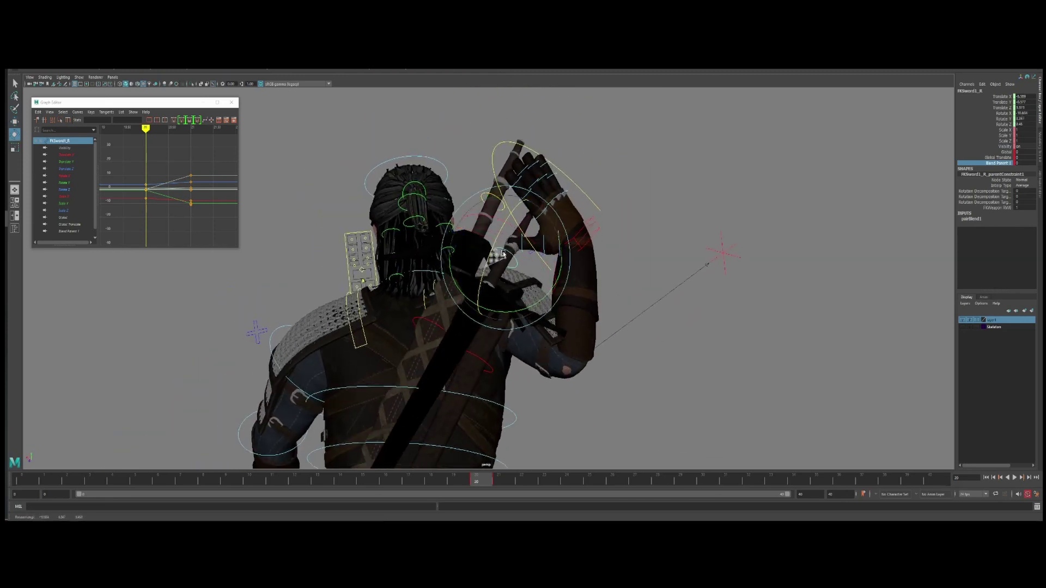
Step: Reposition the sword control by eye towards its sheathed place at frame 20 and play the animation to check it
key(r)
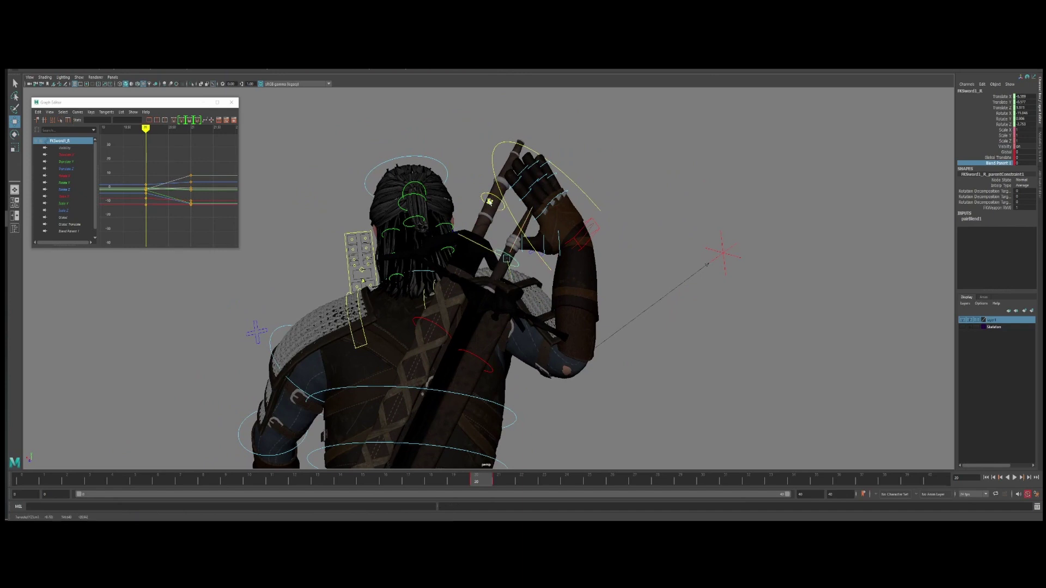
alt+drag(533, 235, 516, 188)
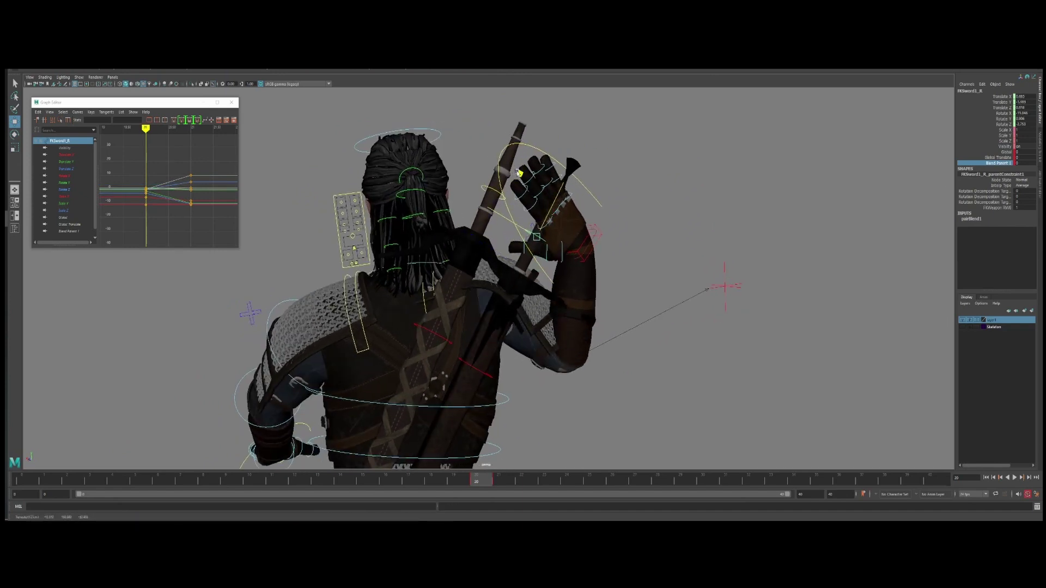
drag(489, 483, 25, 481)
key(alt+v)
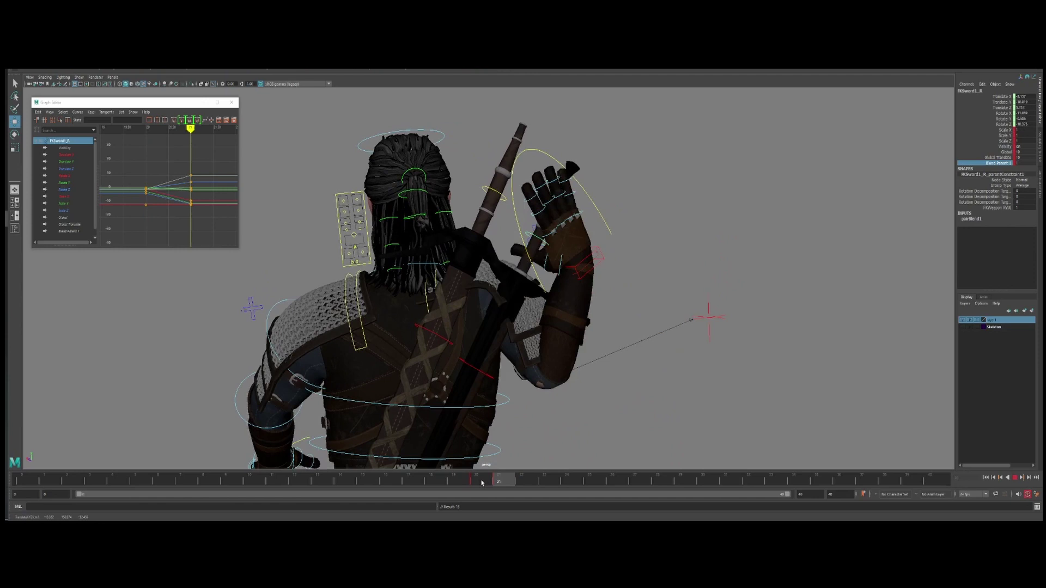
key(alt+v)
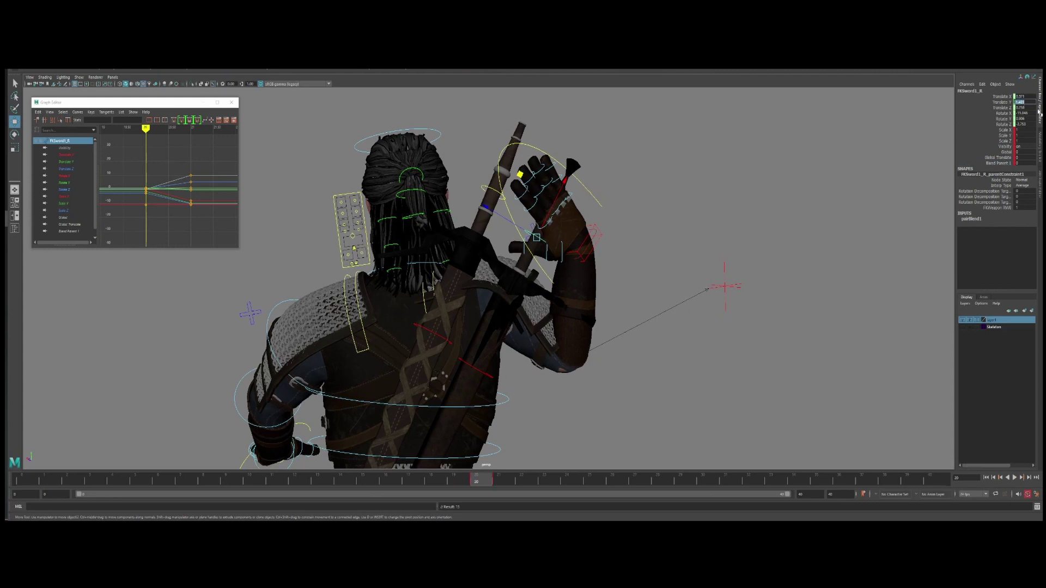
Step: Set the sword control's Translate and Rotate X, Y and Z to 0 at frame 20 and play the animation
click(1024, 96)
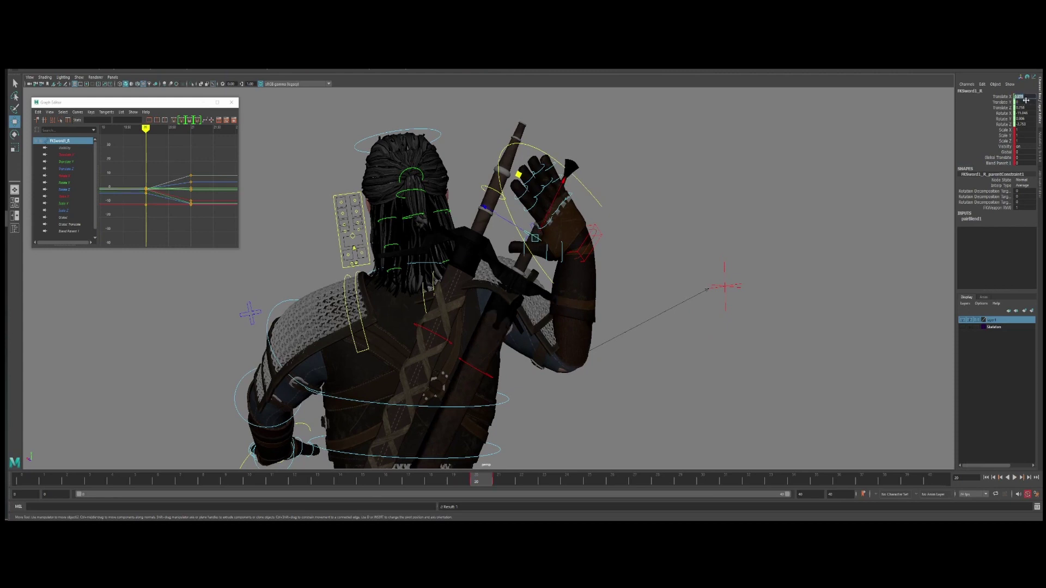
click(1001, 96)
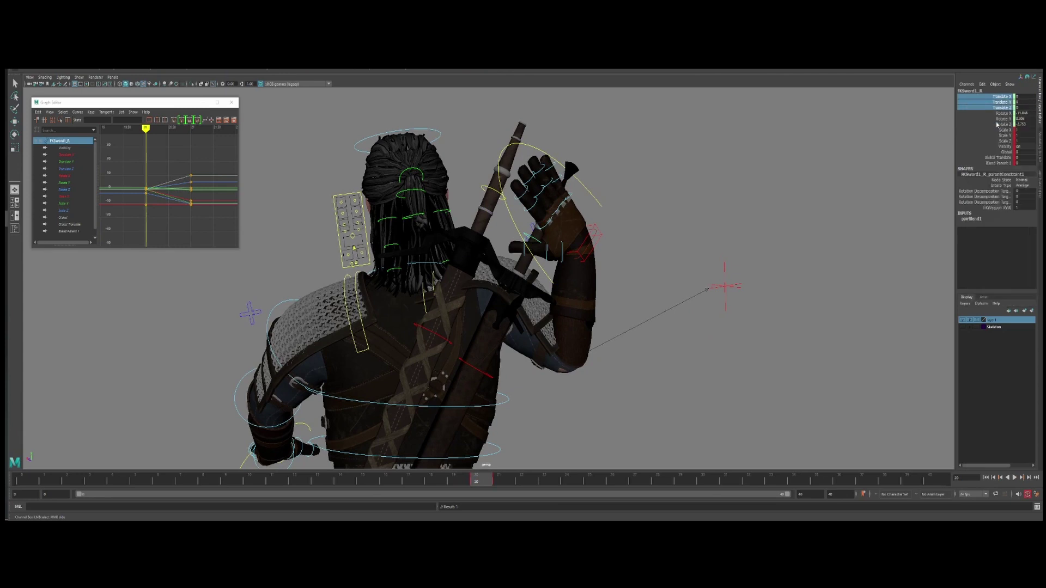
click(1005, 115)
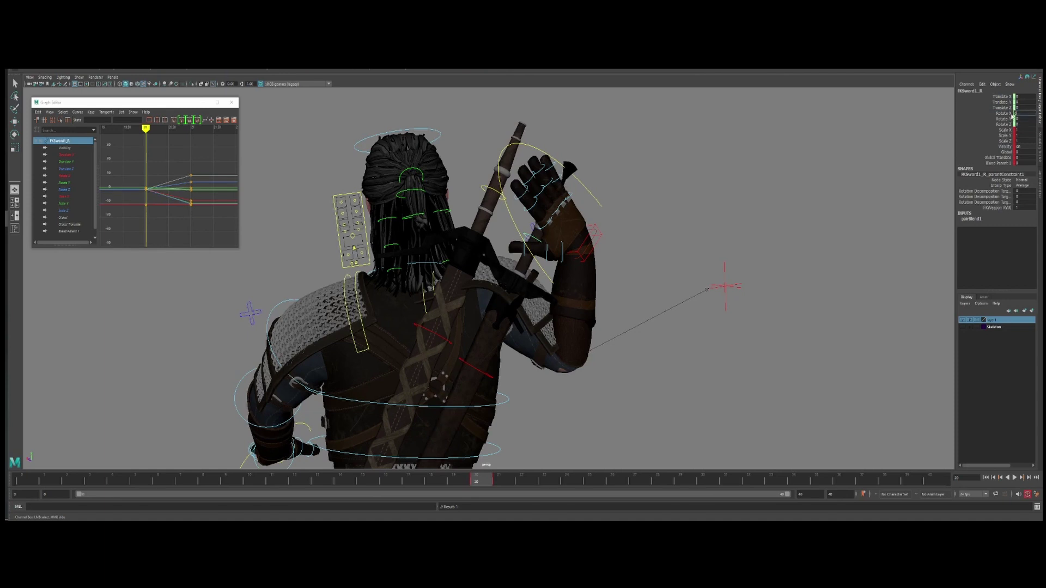
alt+right_drag(596, 261, 560, 319)
alt+middle_drag(536, 352, 546, 317)
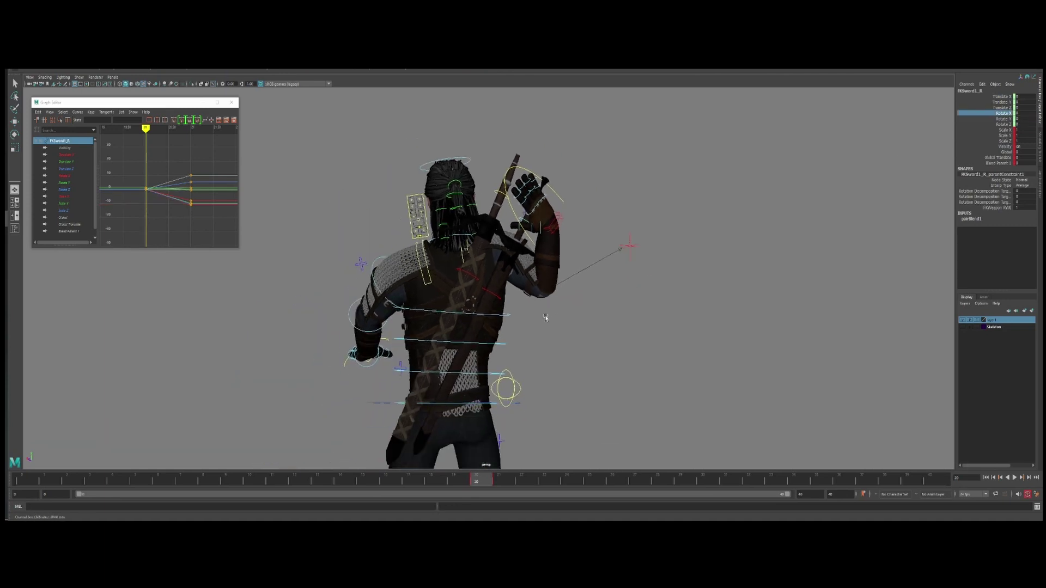
key(alt+v)
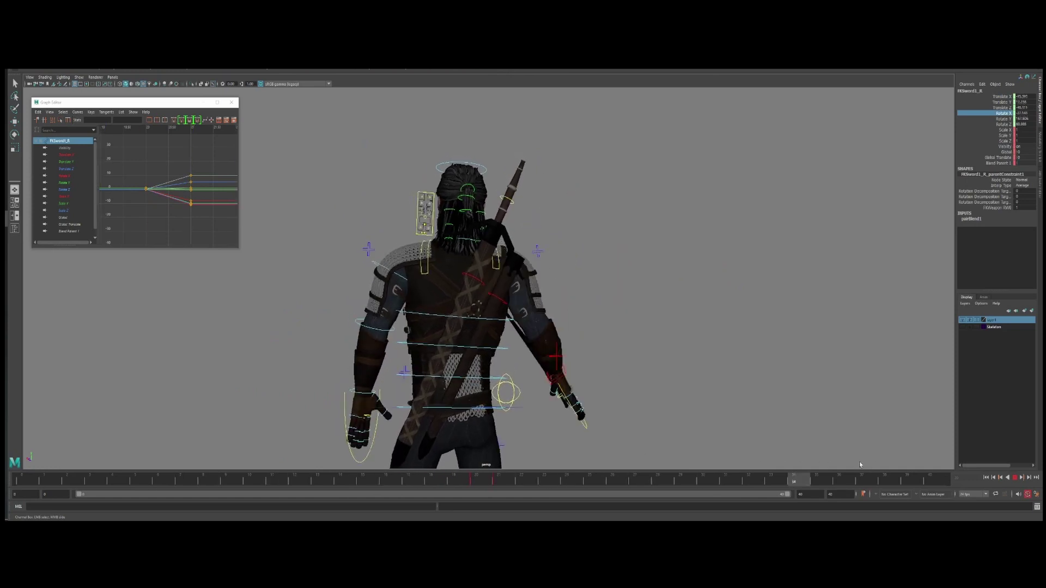
key(alt+v)
Step: Move the right arm's IK control backwards beside the hip at frame 40 and rotate the hand with the sword
scroll(483, 394, down, 2)
alt+drag(489, 394, 465, 353)
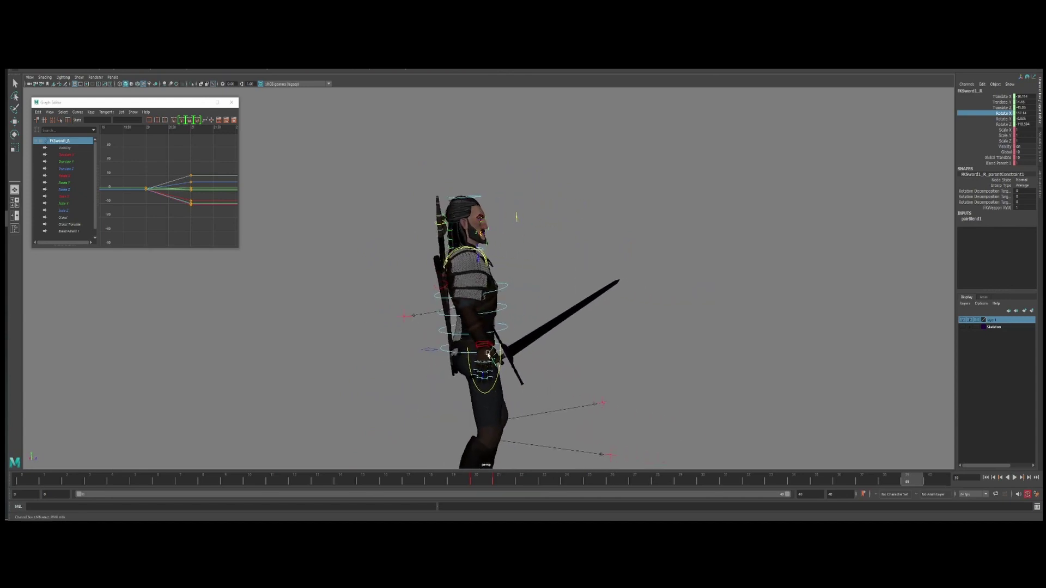
click(489, 346)
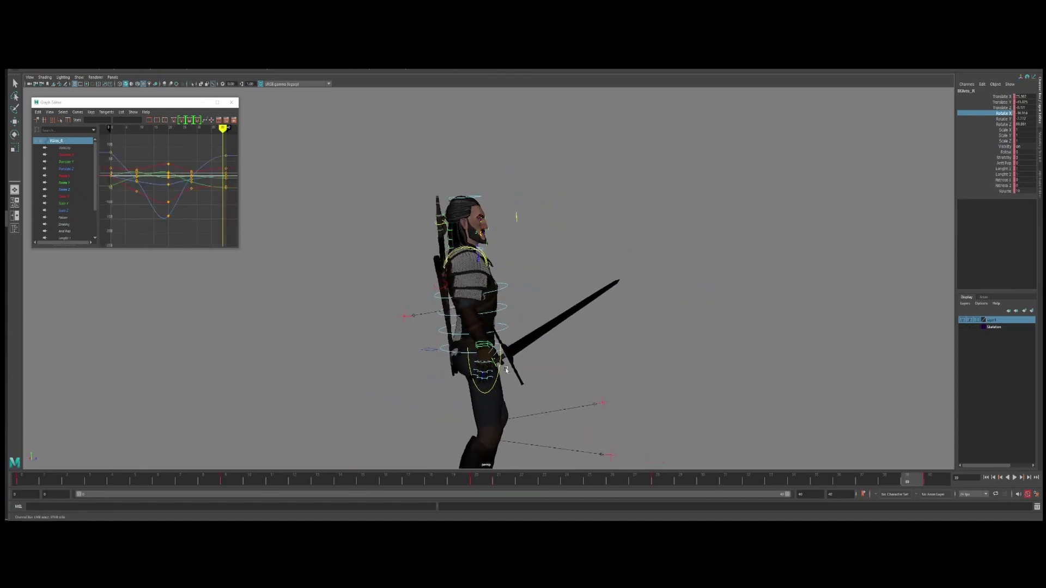
click(931, 483)
key(w)
drag(505, 347, 502, 349)
drag(514, 299, 513, 306)
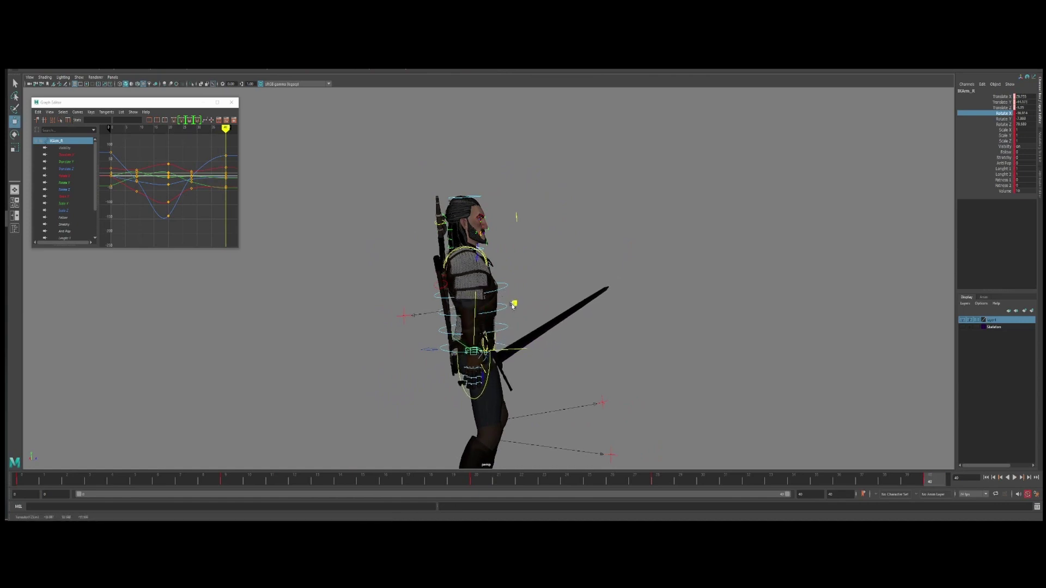
key(e)
drag(527, 353, 510, 385)
Step: Rotate the right-hand weapon control at frame 28 to adjust the sword in the grip and key it
scroll(511, 384, up, 3)
alt+middle_drag(510, 384, 510, 279)
alt+drag(354, 305, 561, 321)
scroll(503, 330, up, 3)
key(w)
click(616, 304)
alt+drag(468, 327, 718, 333)
scroll(444, 342, up, 3)
alt+middle_drag(444, 344, 489, 334)
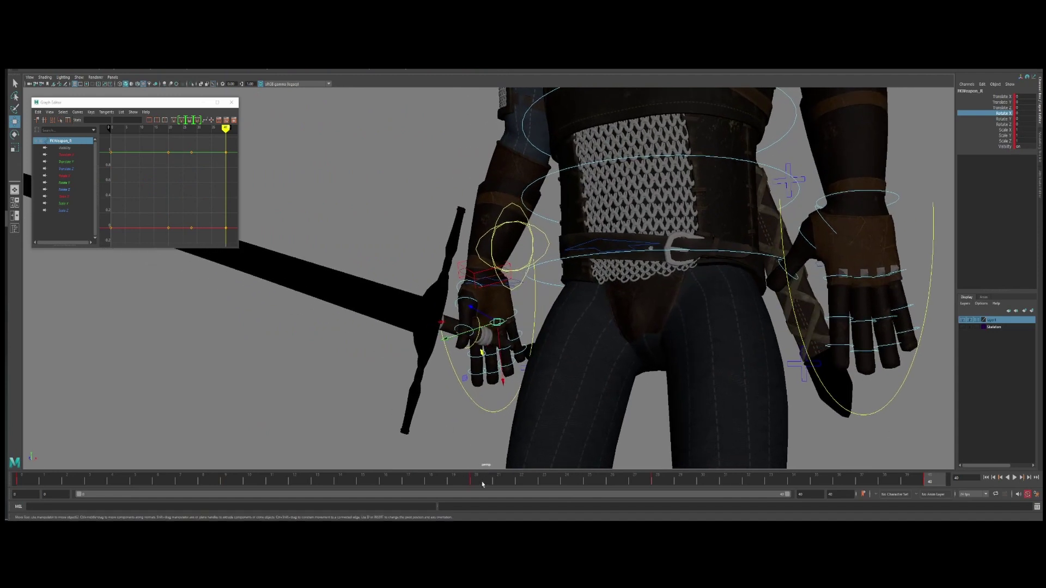
click(482, 484)
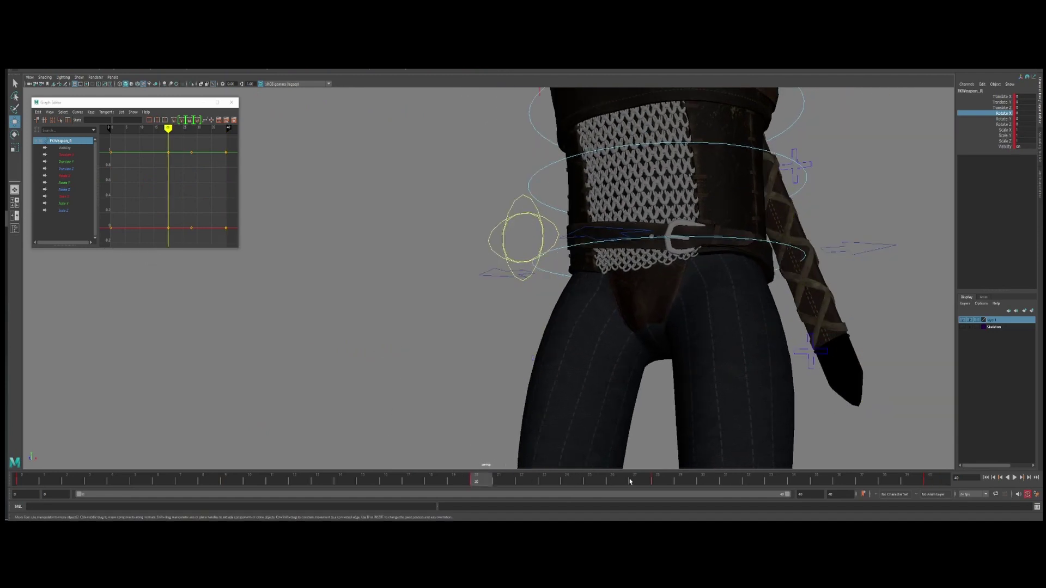
drag(629, 482, 667, 485)
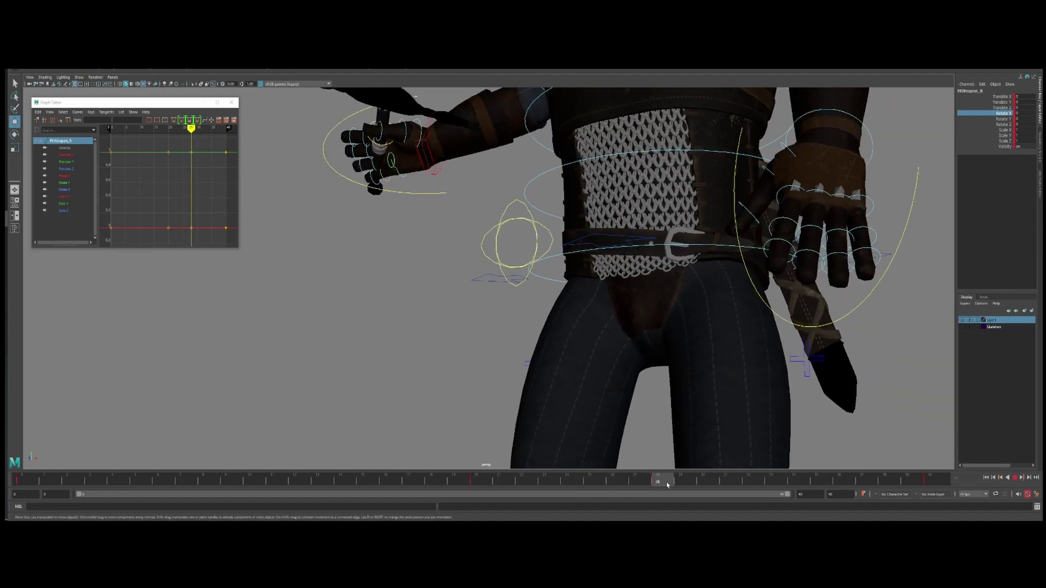
alt+middle_drag(364, 172, 370, 295)
alt+drag(370, 294, 403, 234)
key(e)
drag(433, 329, 385, 321)
key(s)
Step: Rotate and move the right-hand weapon control at frame 40 so the sword's handle sits in the hand
drag(514, 479, 930, 484)
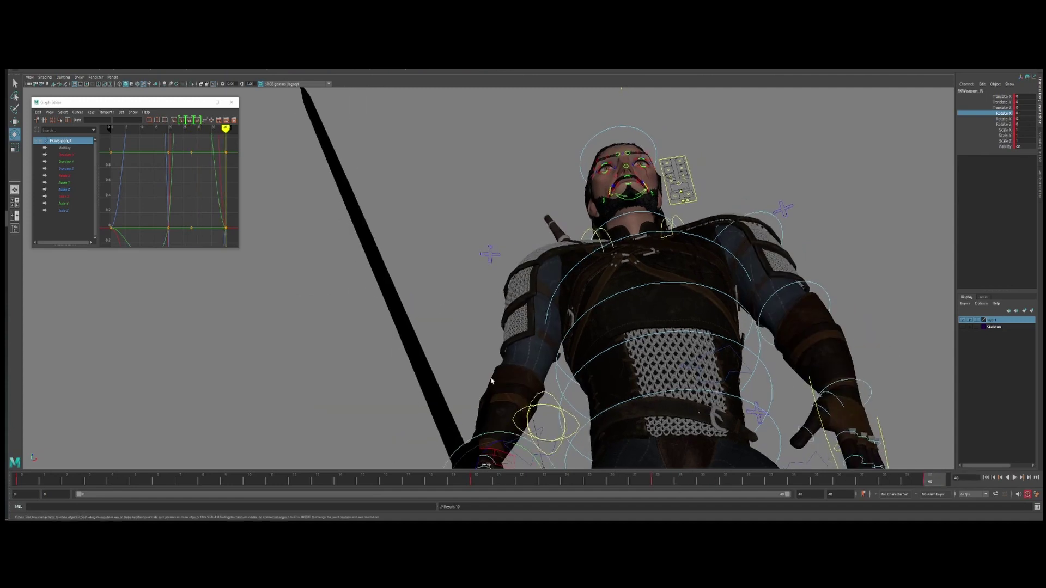
key(f)
alt+drag(488, 360, 517, 332)
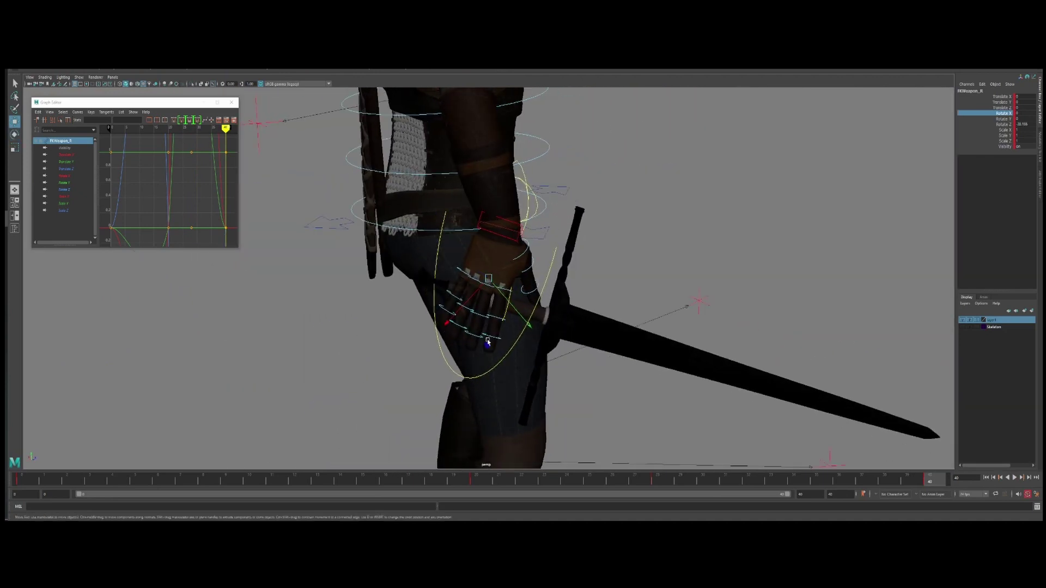
drag(487, 344, 461, 325)
scroll(462, 325, down, 7)
alt+drag(523, 309, 437, 301)
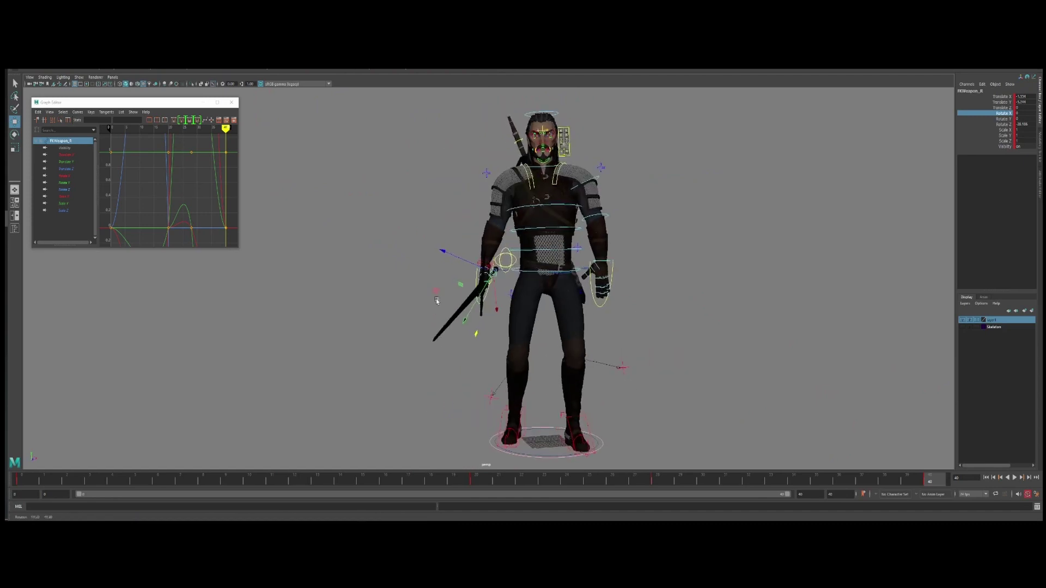
Step: Hide the rig's control curves in the viewport, play the sword-draw animation, and clear the selection
drag(477, 475, 884, 466)
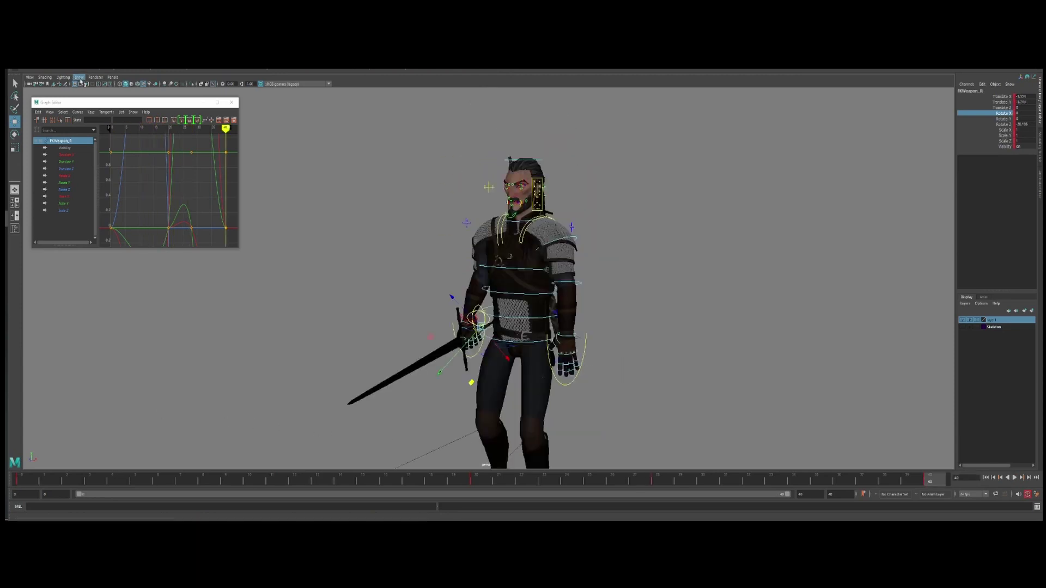
click(79, 77)
click(87, 121)
key(alt+v)
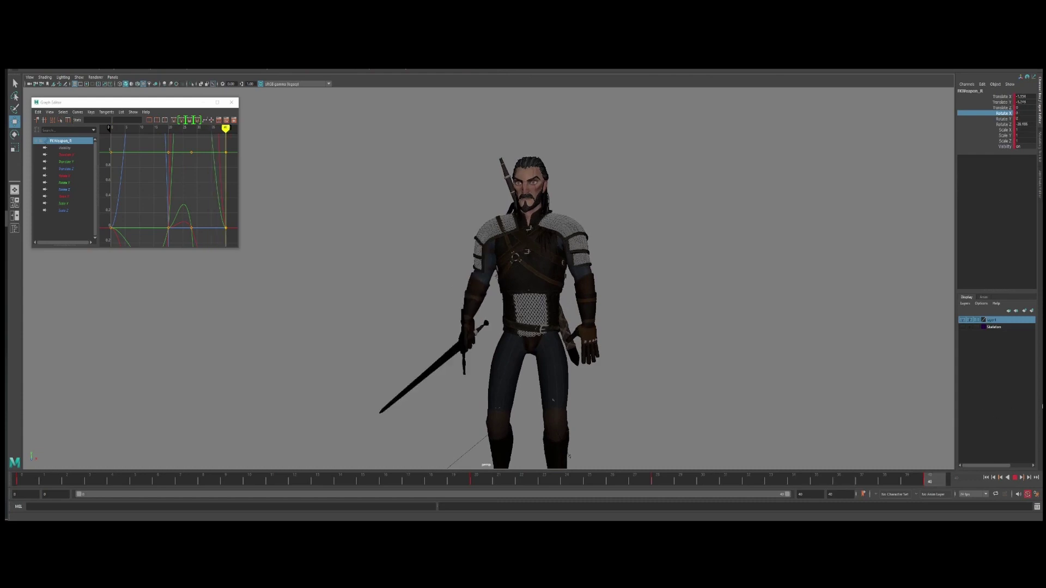
scroll(564, 204, up, 2)
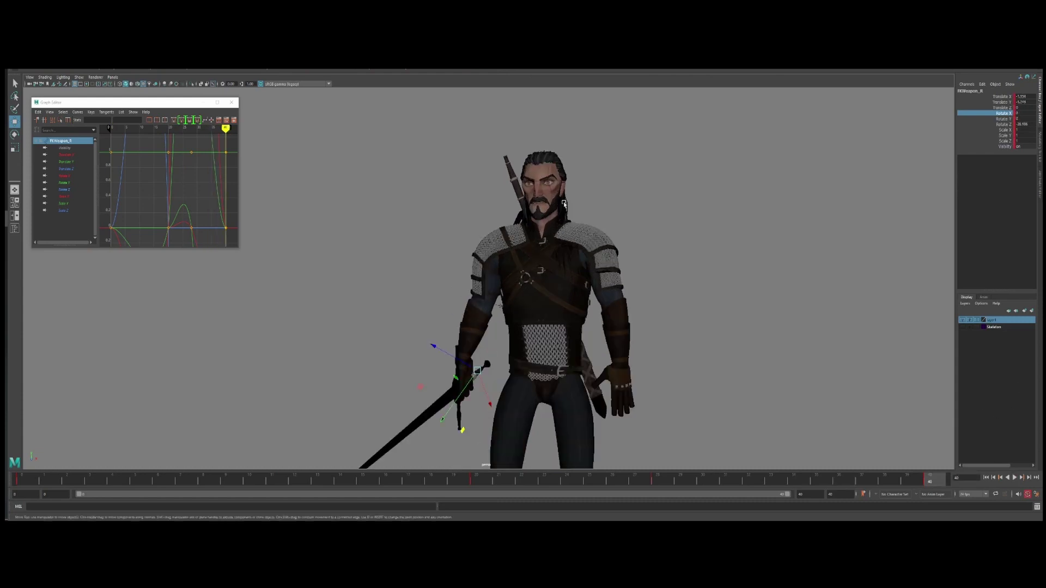
click(400, 321)
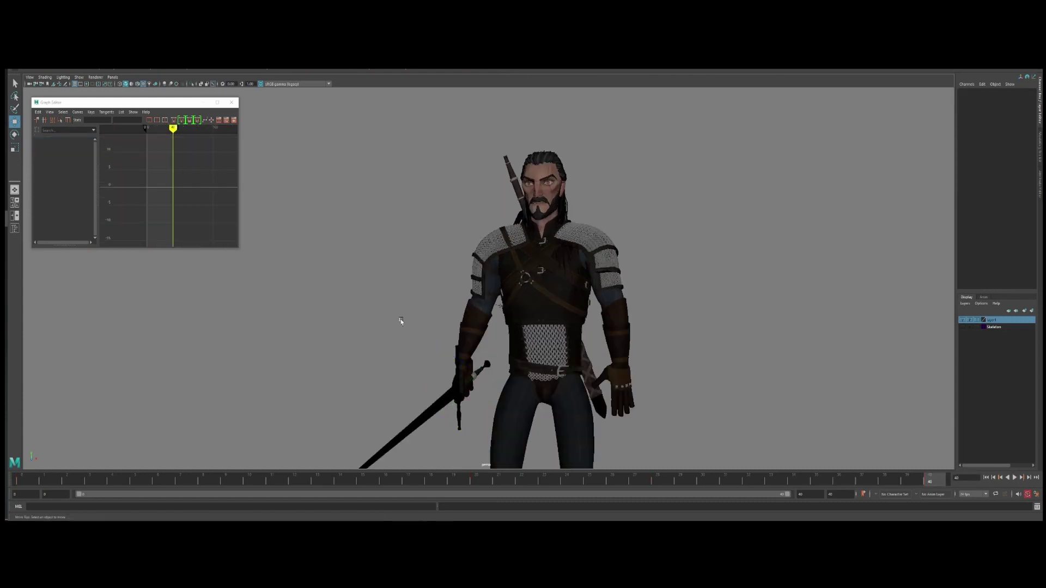